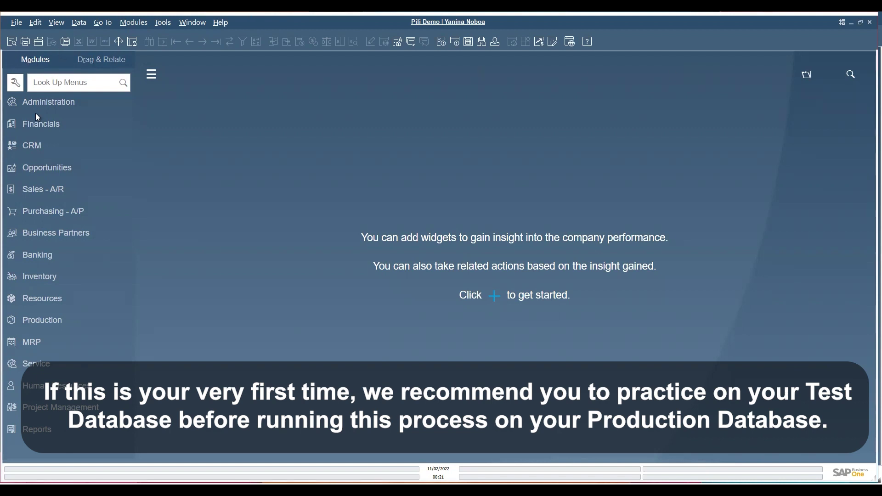
- Review the per-document print preferences for Check for Payment, covering the check stock and overflow paper options
click(43, 102)
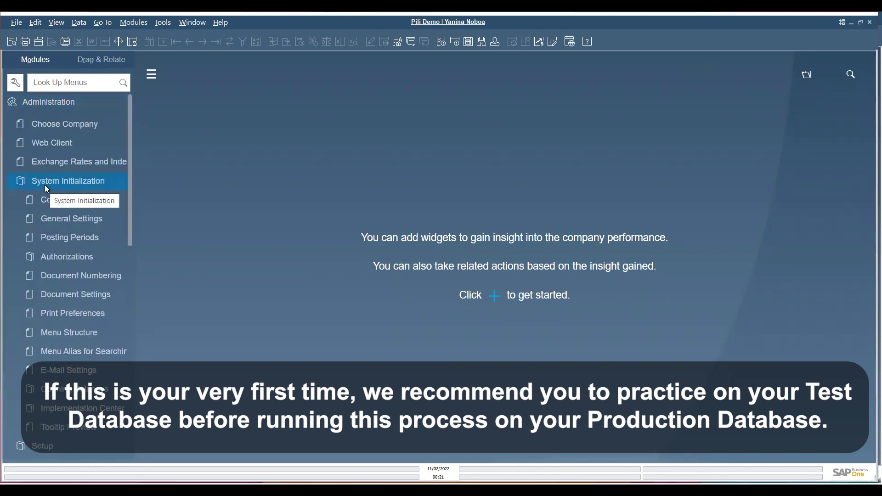
click(60, 315)
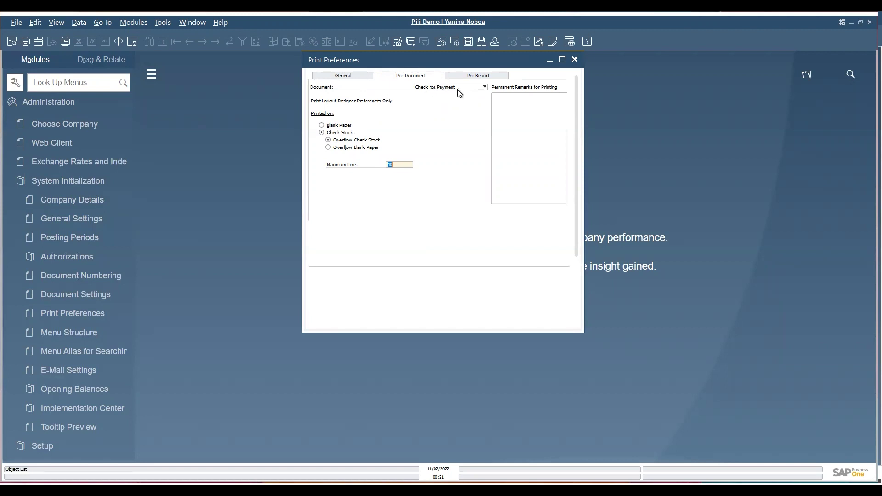
click(328, 139)
click(576, 65)
click(40, 100)
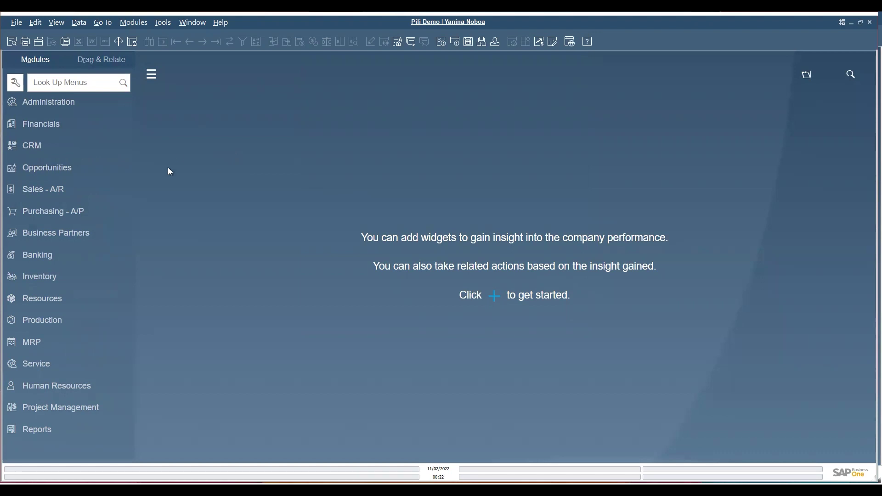
- In the house bank accounts setup, set the BNY account's check template to Stub-Check-Stub (System)
click(50, 107)
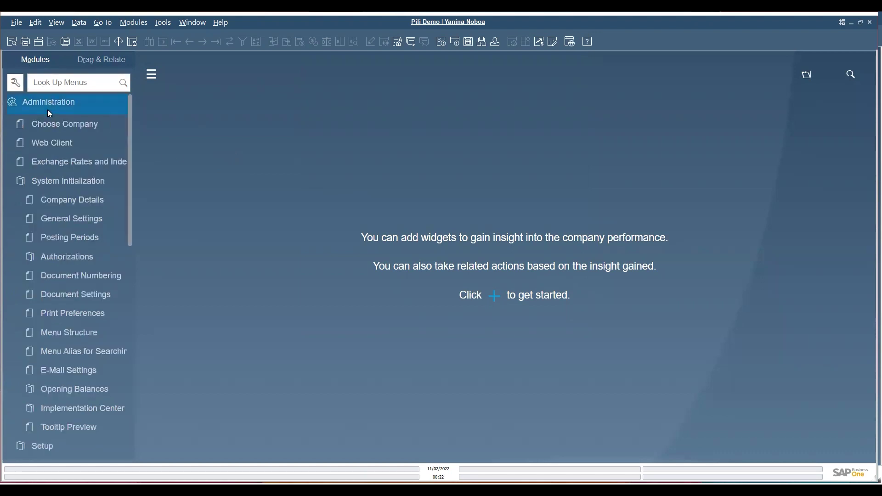
click(38, 442)
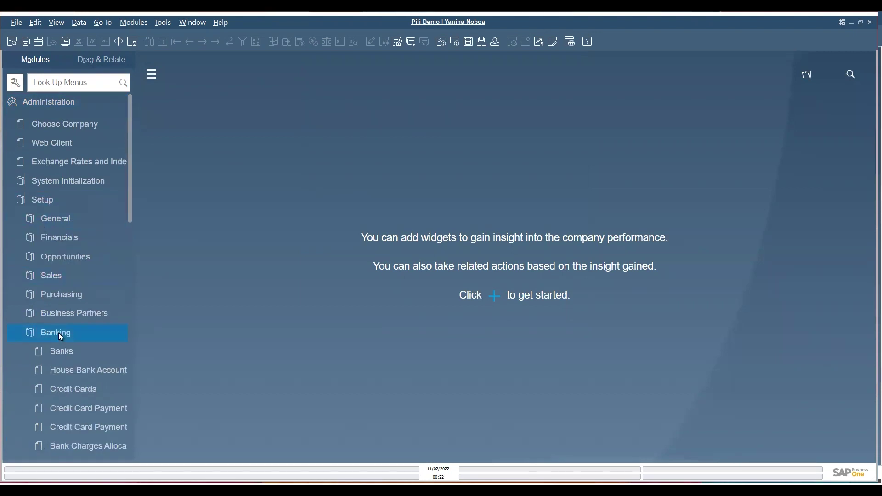
click(76, 370)
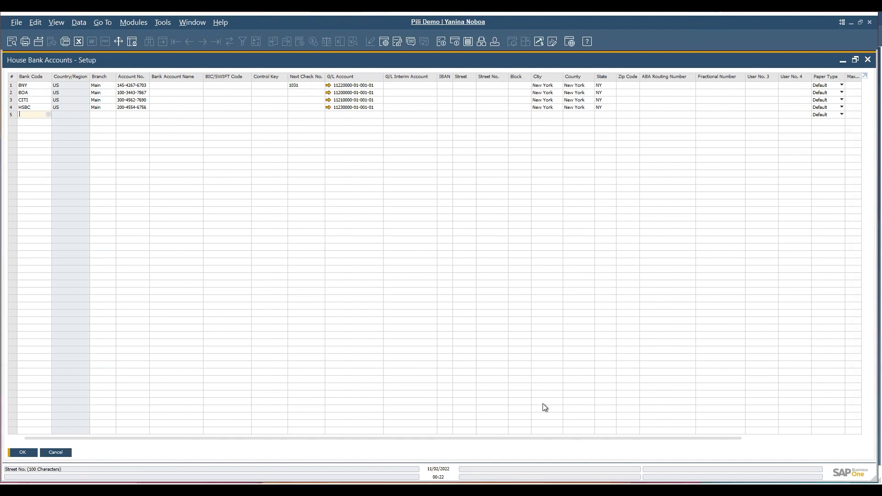
drag(569, 438, 732, 459)
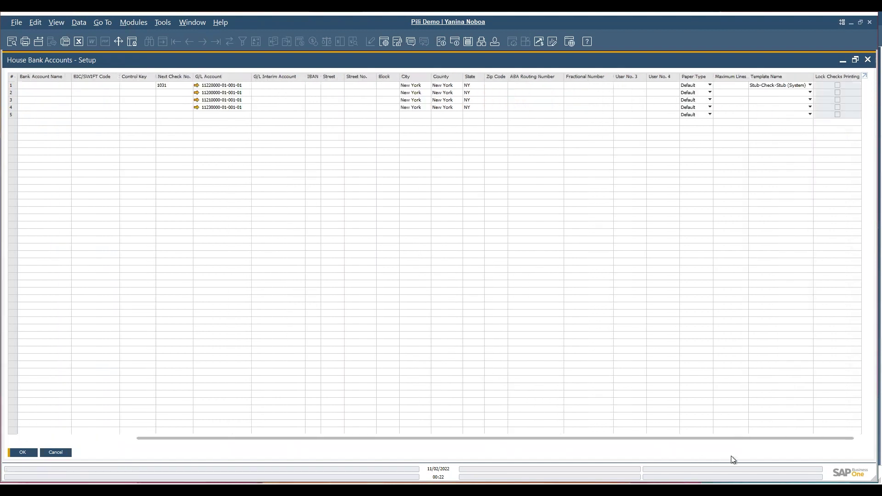
click(810, 85)
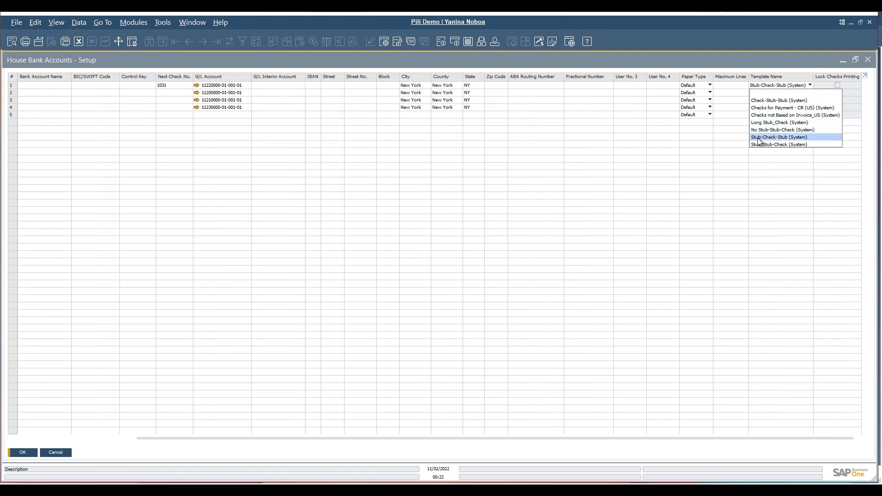
click(784, 139)
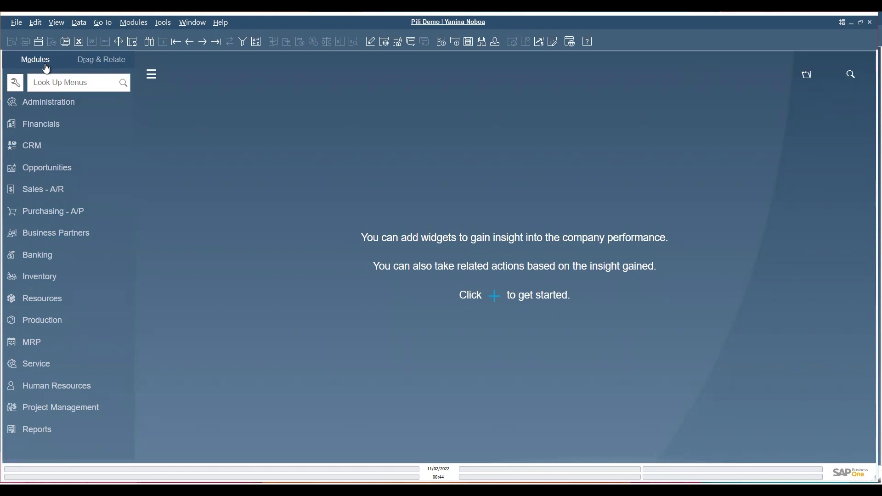
- Start an outgoing payment to the vendor Acme Associates for the San Antonio branch
click(27, 257)
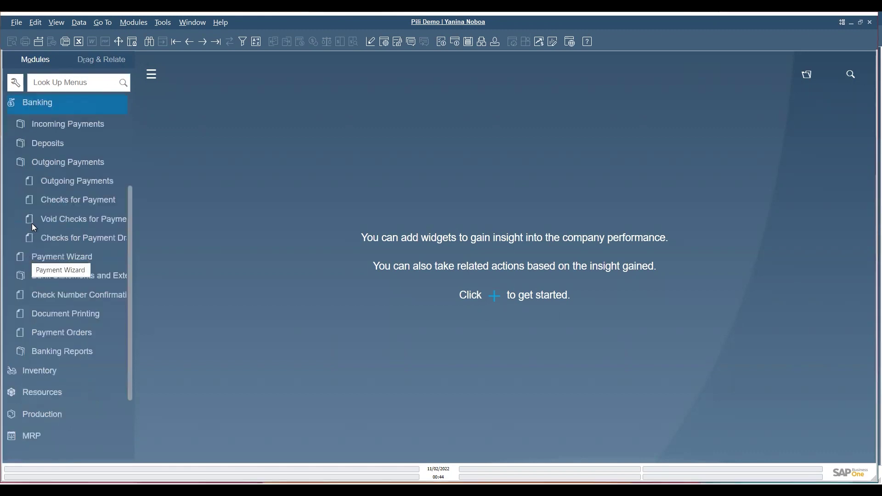
click(59, 180)
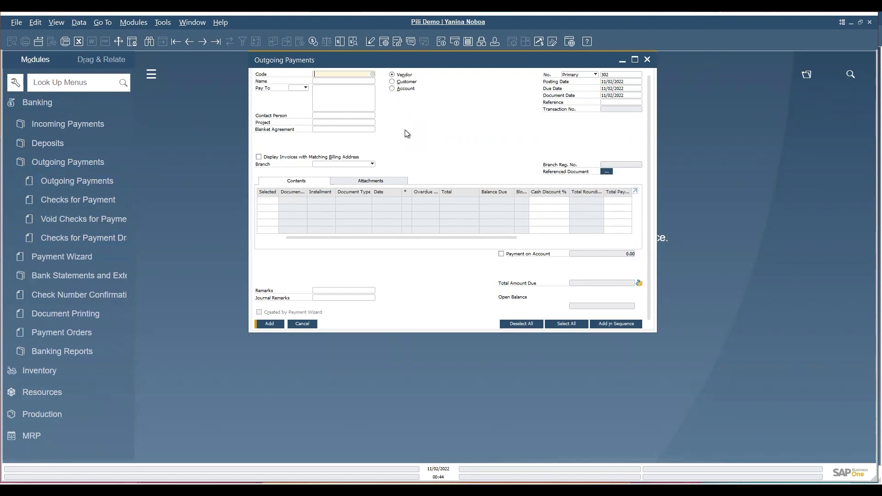
click(372, 74)
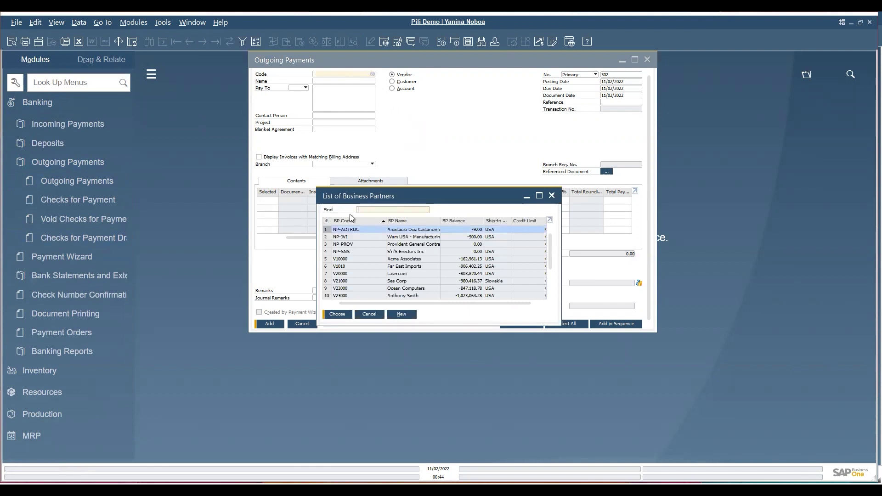
click(342, 260)
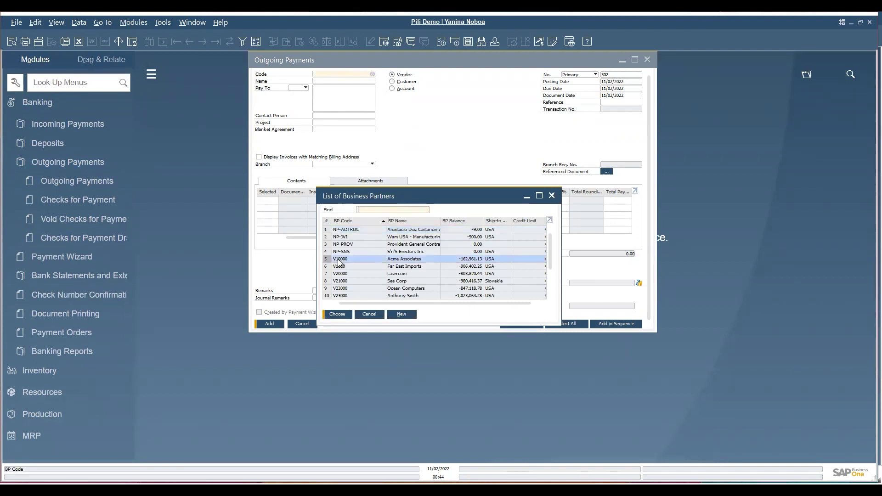
click(336, 313)
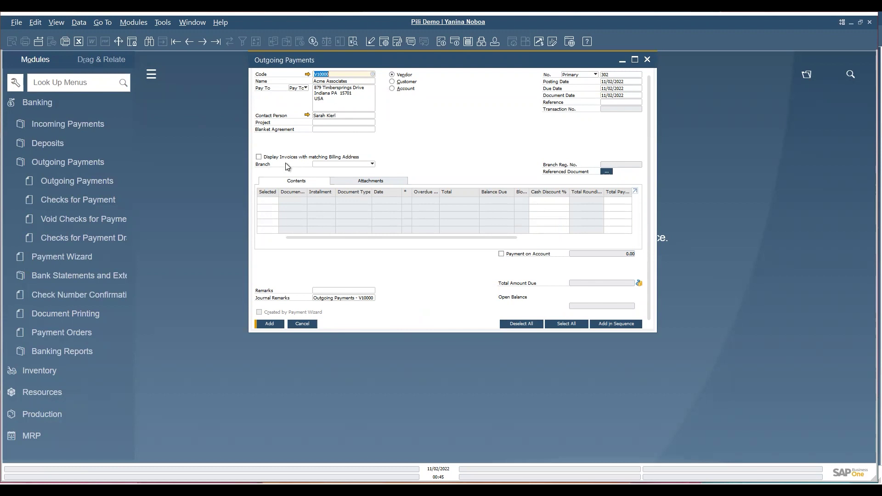
click(372, 165)
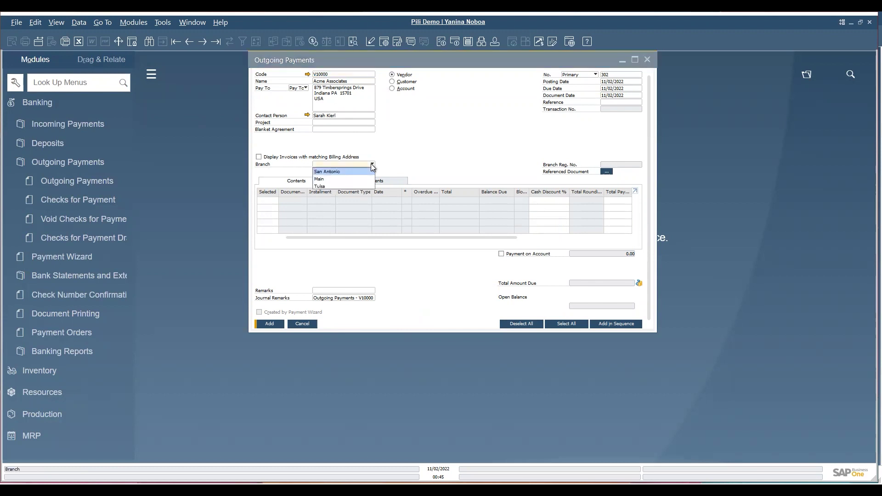
click(343, 171)
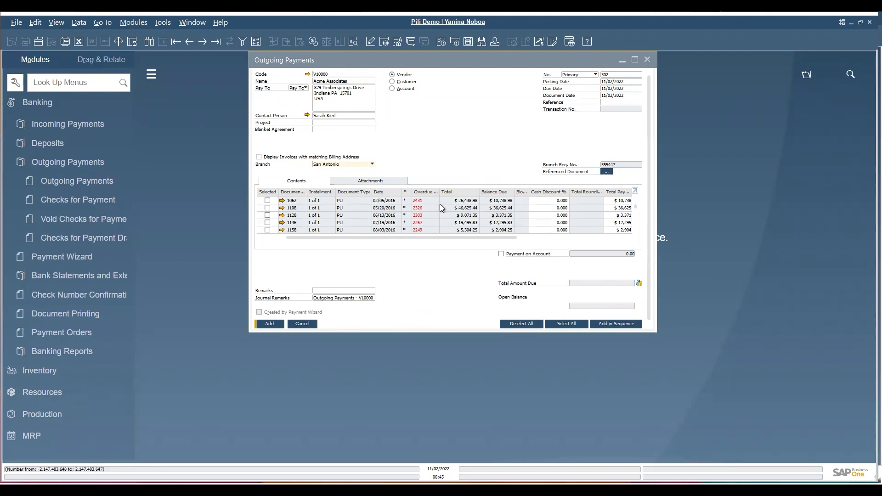
- Select the open invoice dated 02/05/2016 for payment and set its total payment to $2,000
click(267, 201)
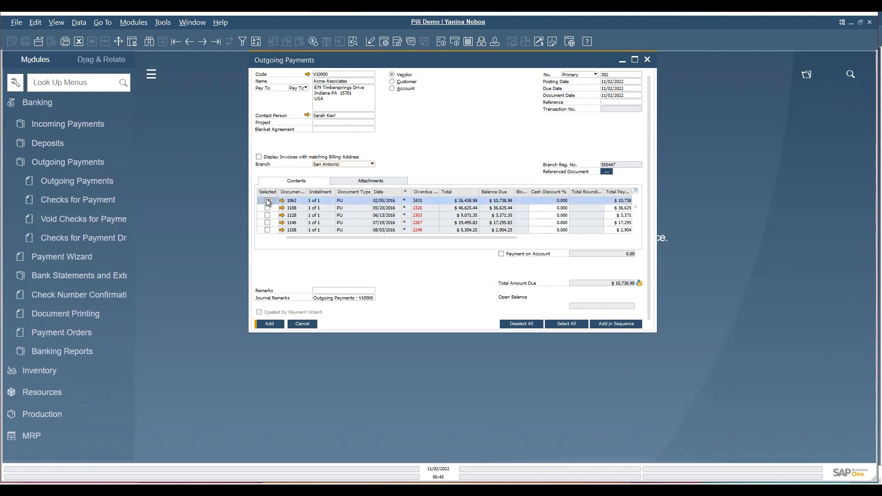
drag(351, 238, 433, 245)
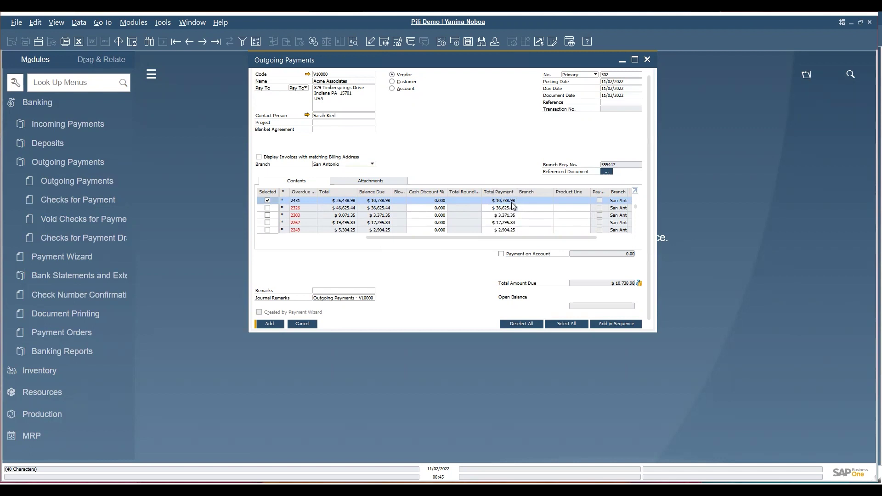
drag(449, 238, 363, 236)
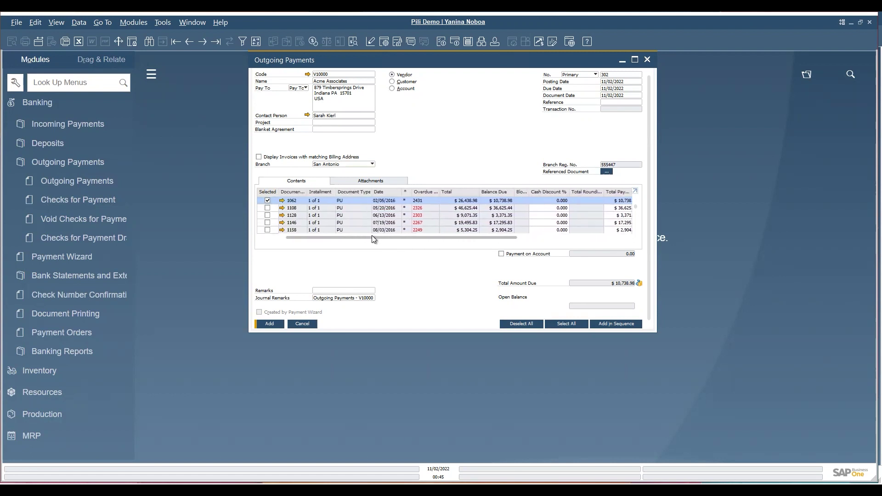
drag(419, 239, 481, 238)
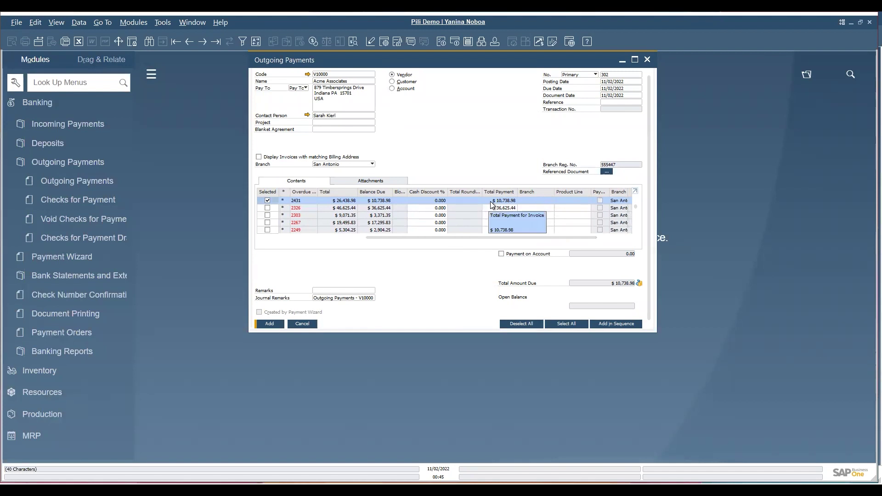
click(490, 202)
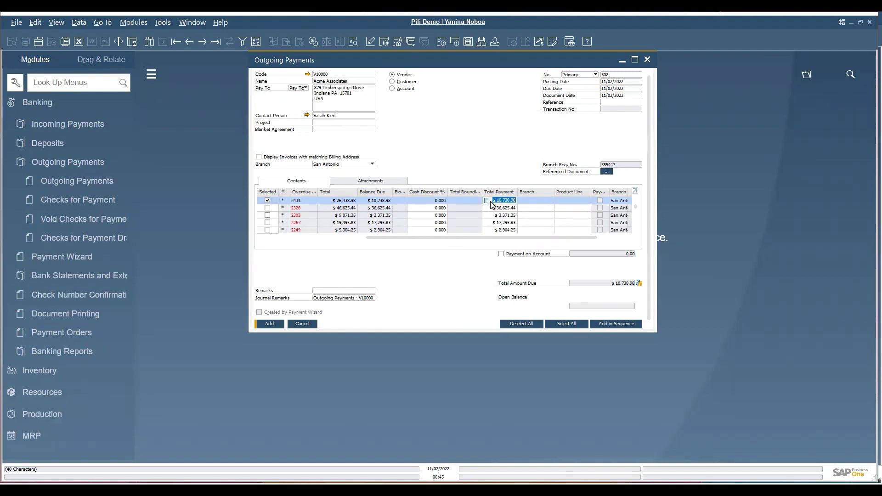
text(2000)
key(Tab)
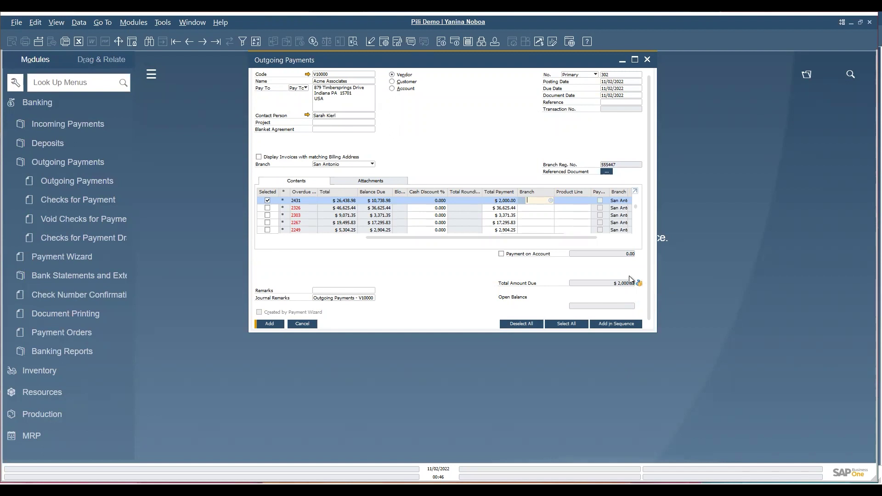
- Enter the $2,000 balance as a check in the payment means and add the outgoing payment
right_click(520, 146)
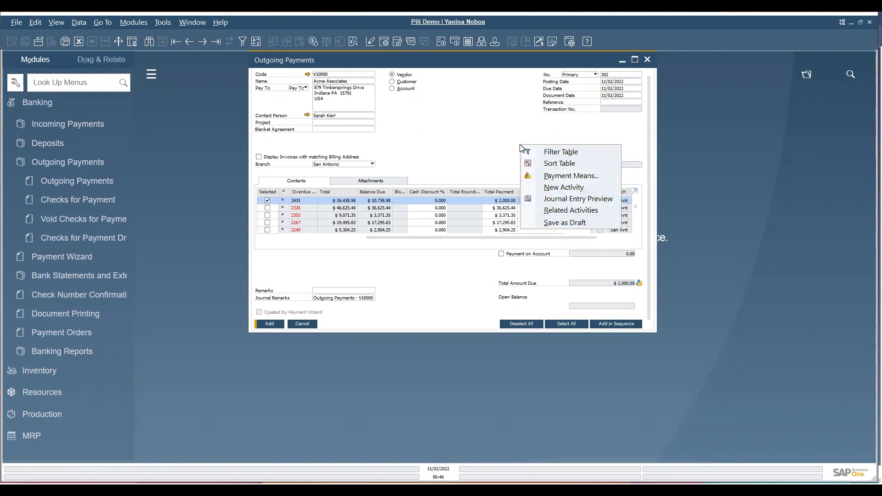
click(444, 140)
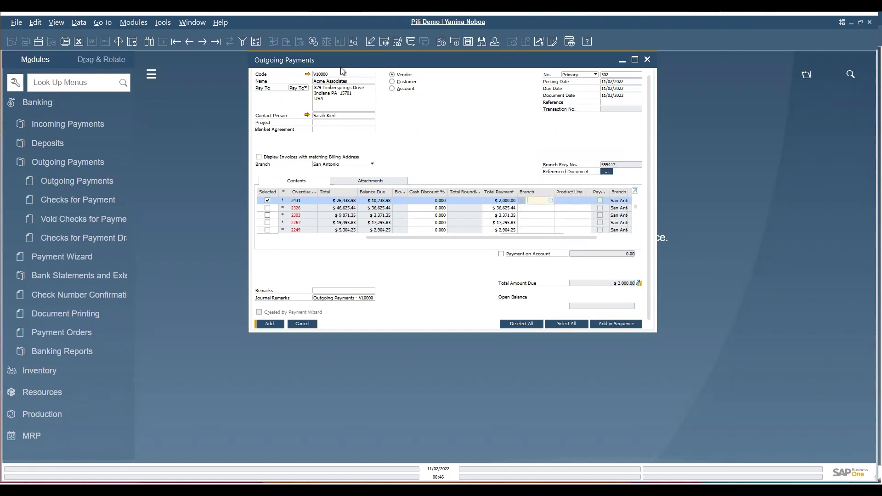
click(638, 284)
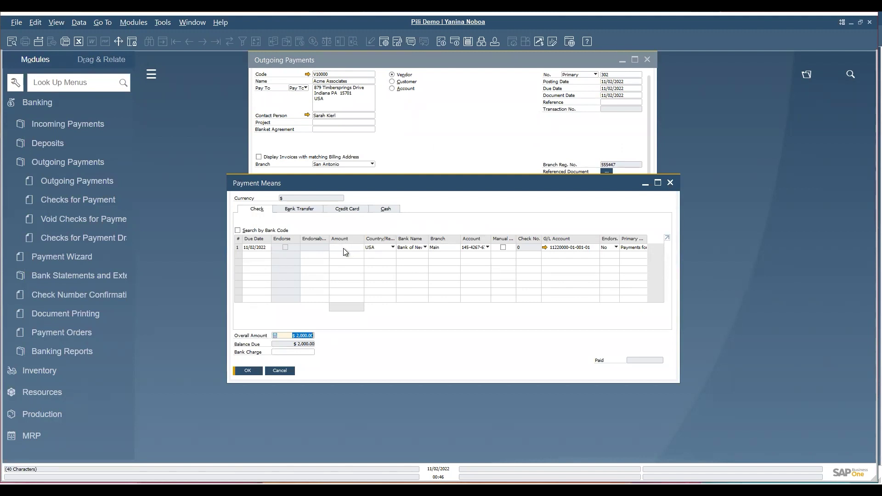
click(344, 249)
key(ctrl+b)
key(Tab)
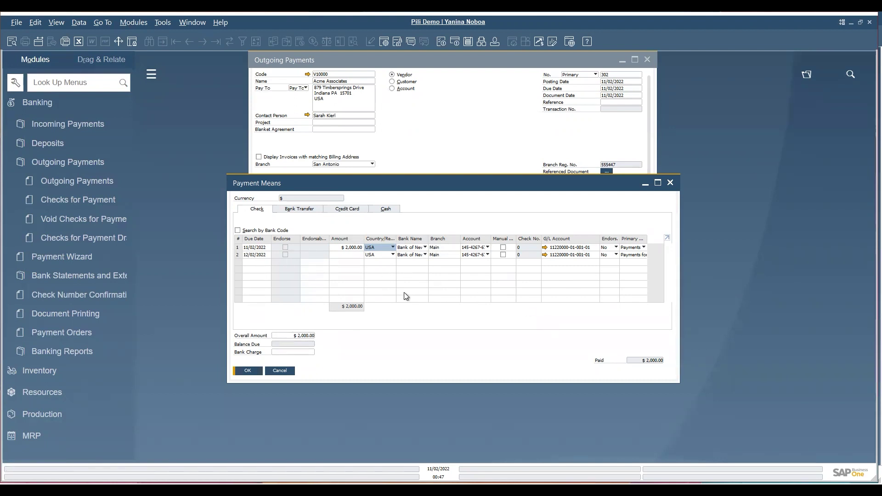
click(246, 371)
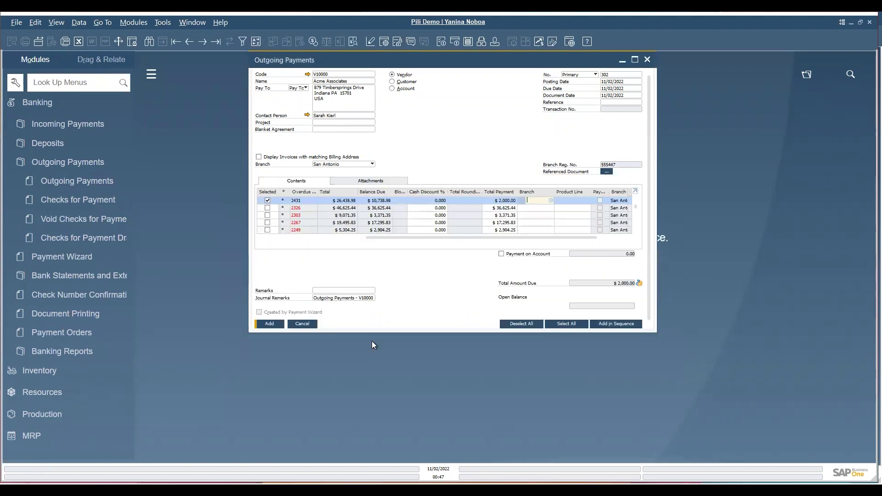
click(268, 324)
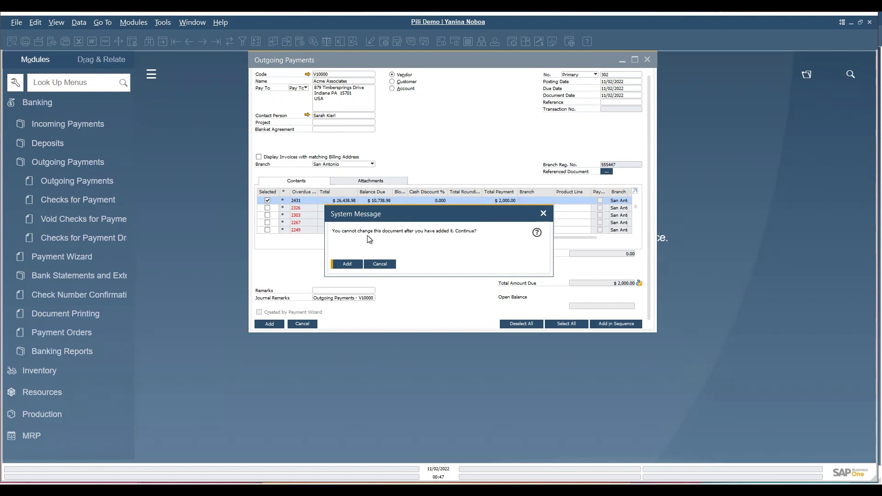
click(345, 264)
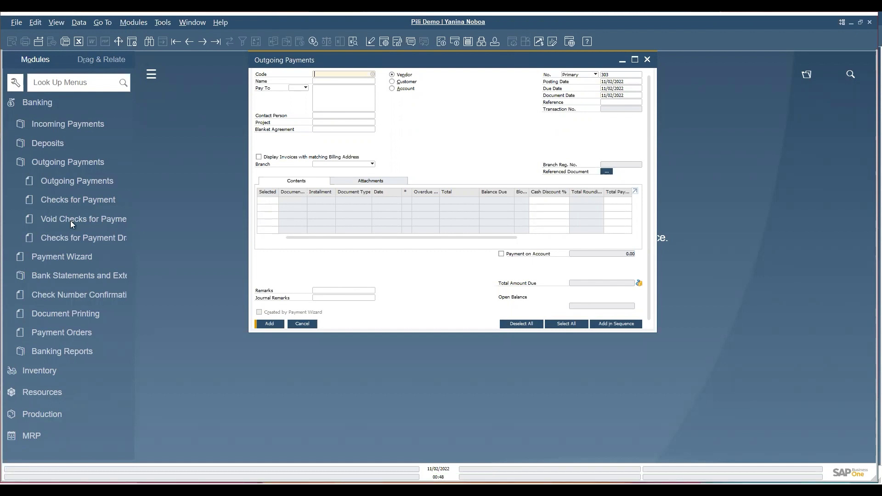
- Find the most recent check for payment, issued to Acme Associates, and preview its printed Stub-Check-Stub layout
click(121, 203)
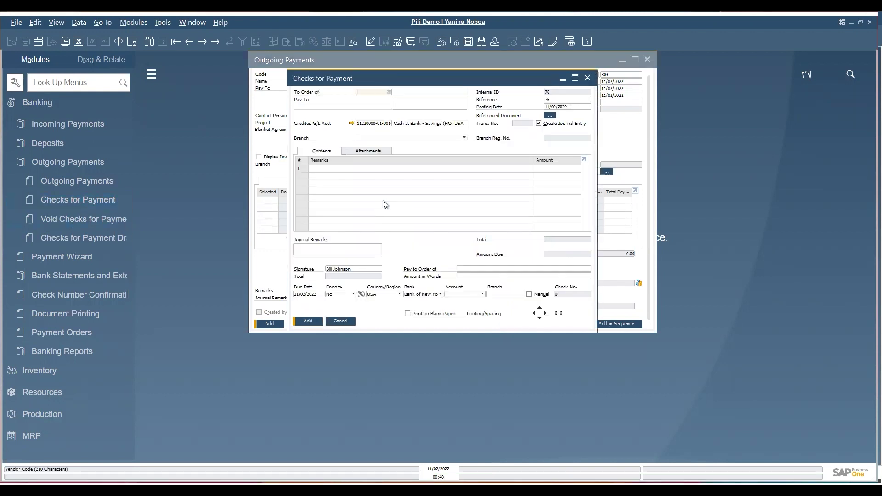
click(189, 43)
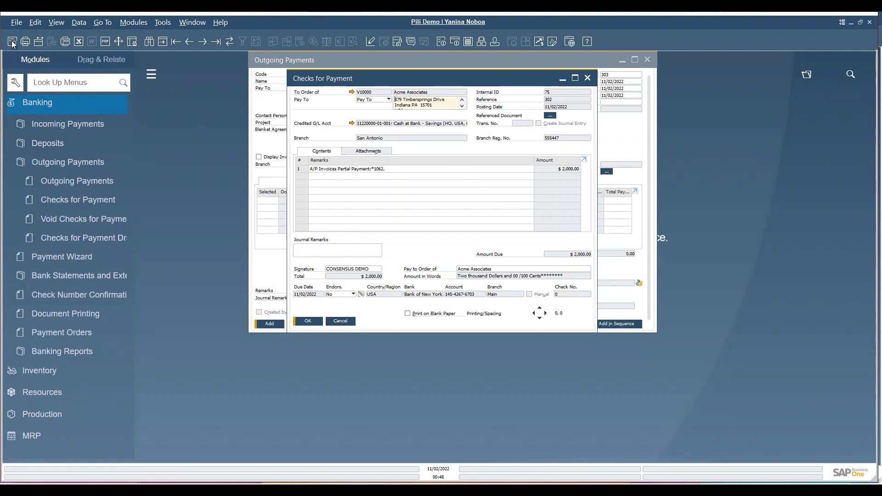
click(12, 41)
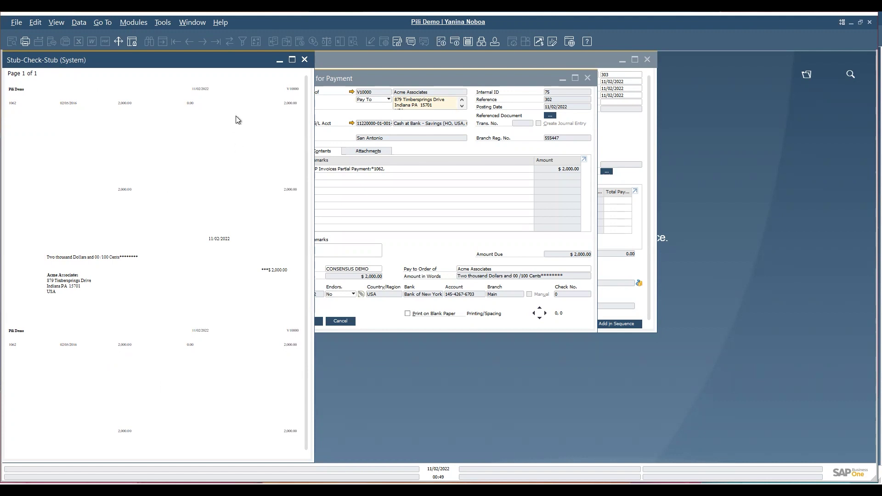
click(300, 62)
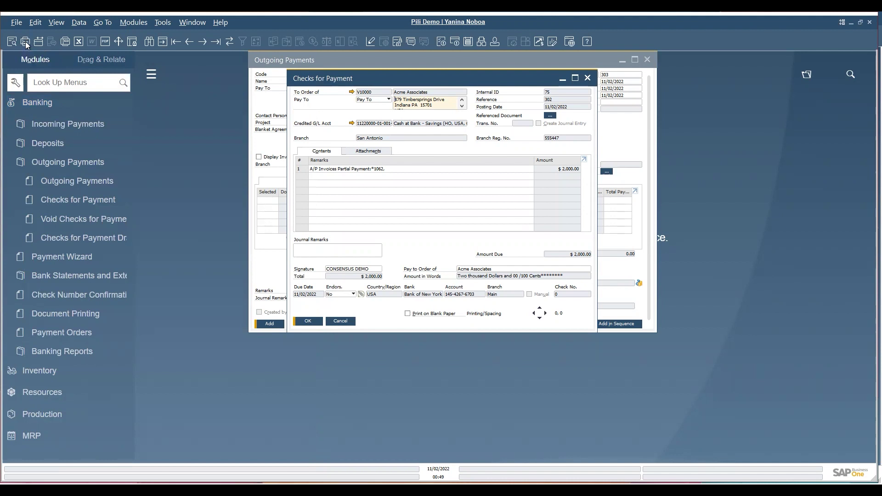
- Print the Acme Associates check for payment, set its print status to Confirmed, and save the check number confirmation
click(26, 43)
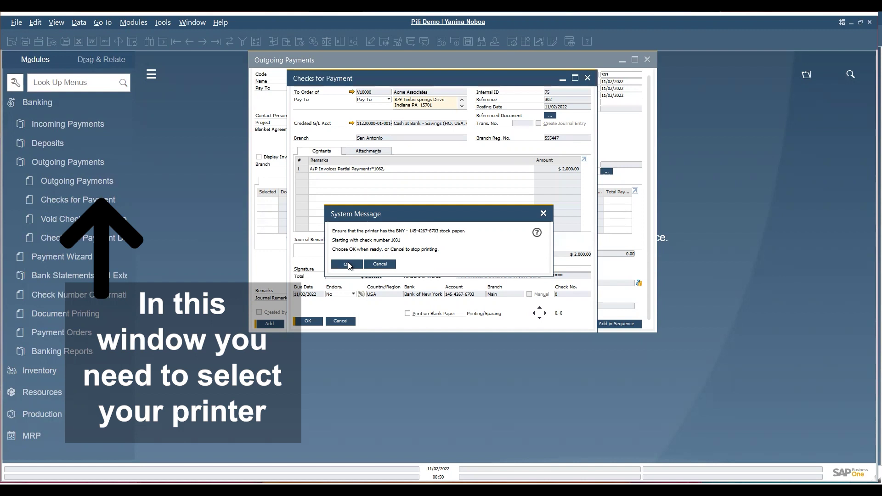
click(347, 264)
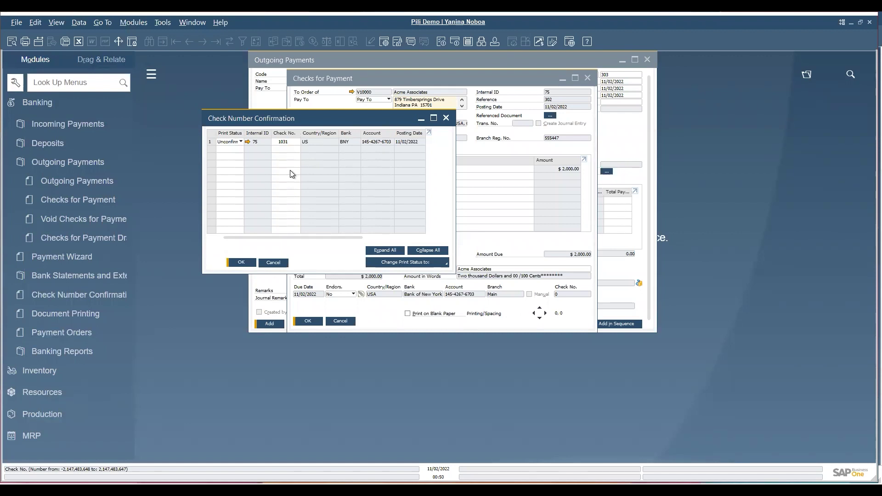
click(241, 142)
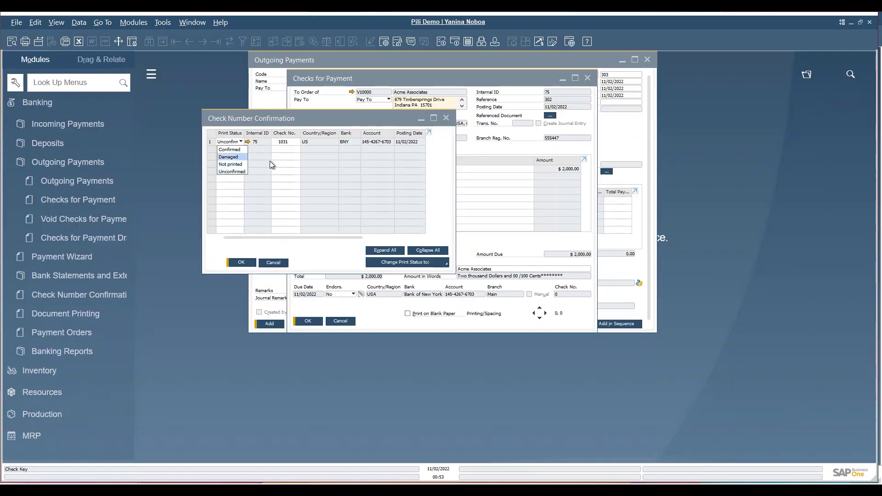
click(228, 150)
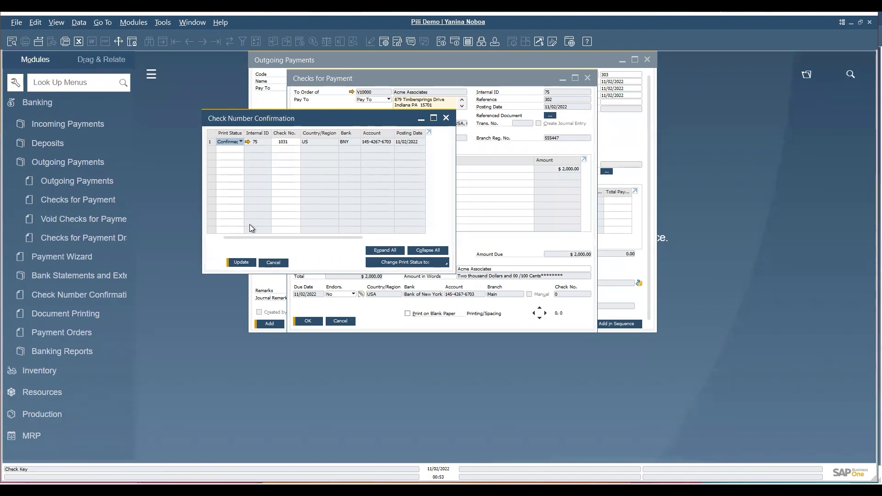
click(241, 262)
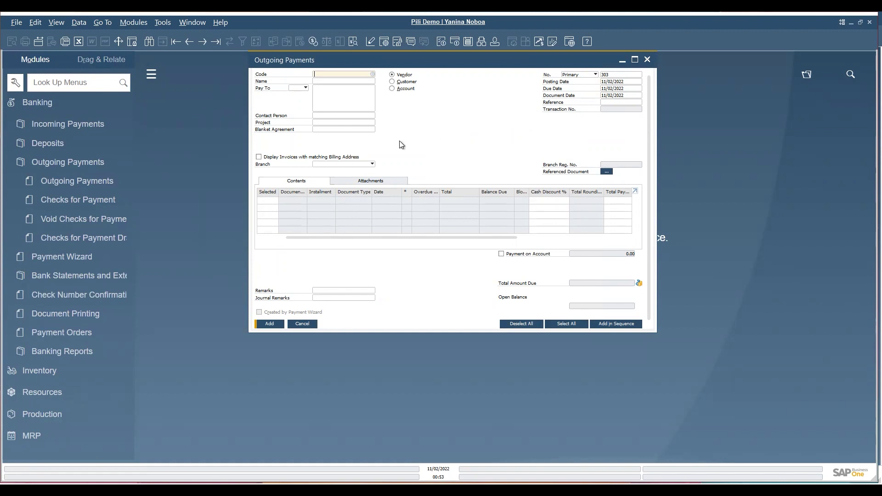
- Run the banking Check Register Report with its default selection criteria and examine the check numbers and print statuses
click(40, 102)
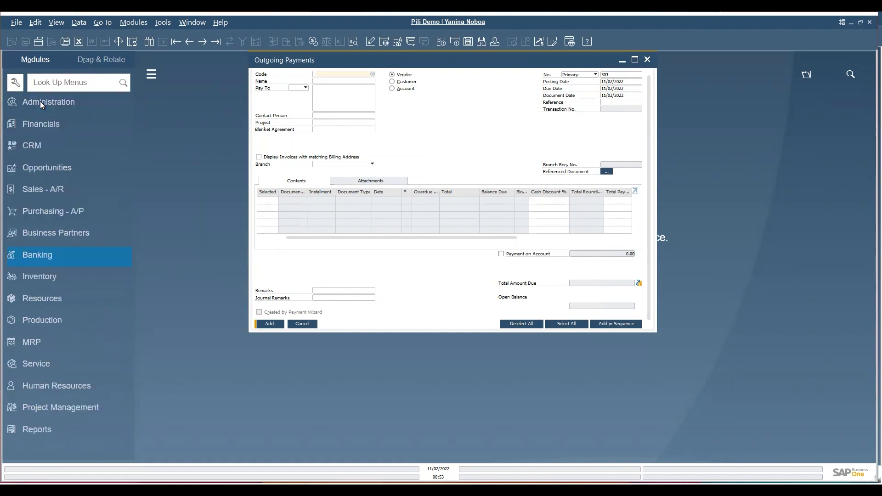
click(36, 428)
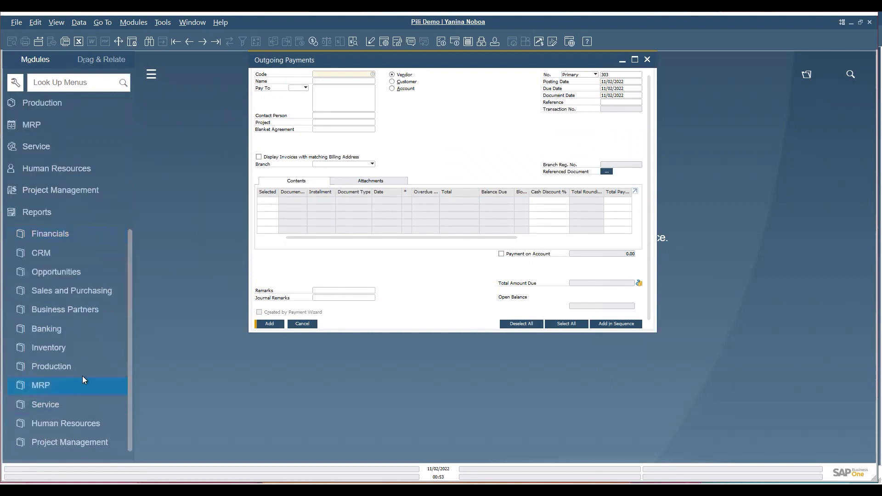
click(61, 330)
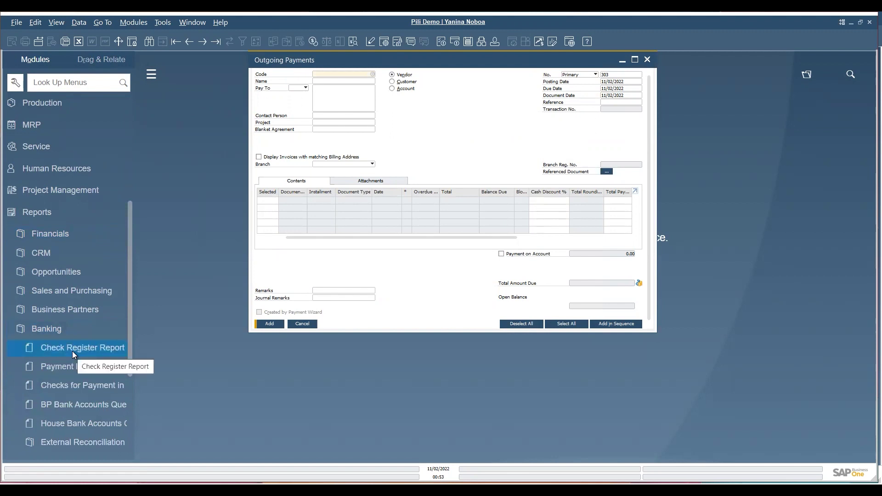
click(84, 349)
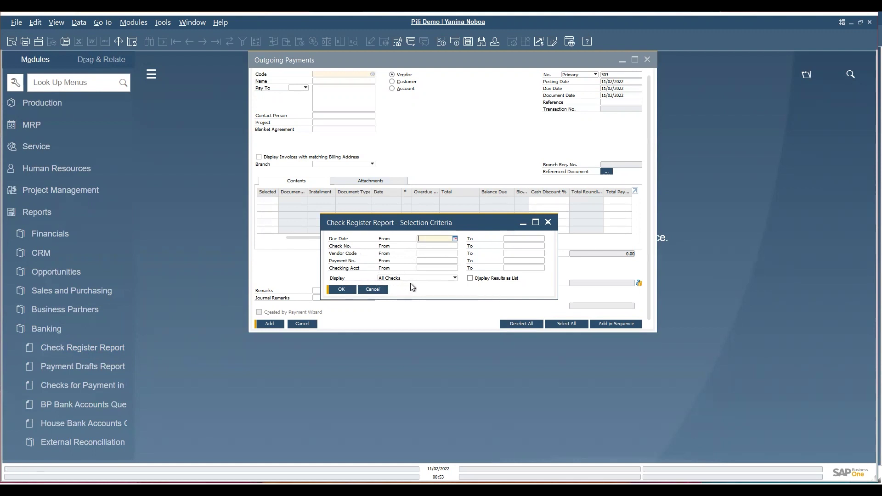
click(340, 289)
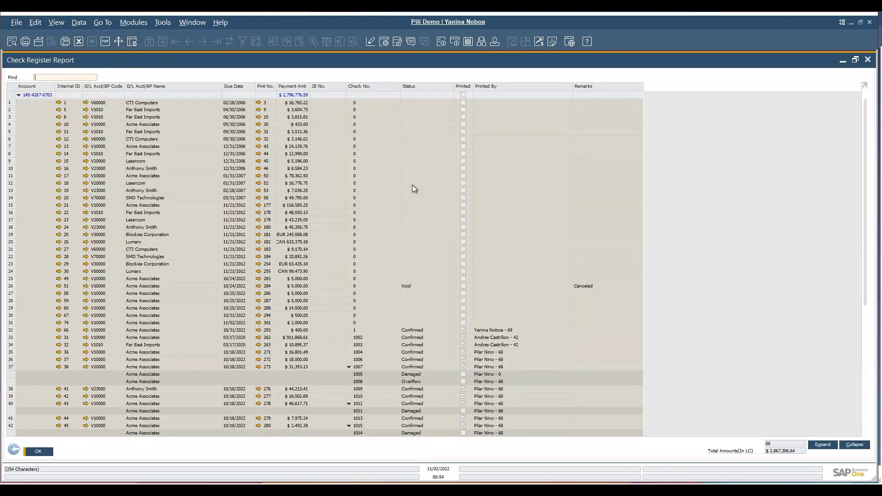
scroll(451, 288, down, 1)
scroll(450, 287, down, 3)
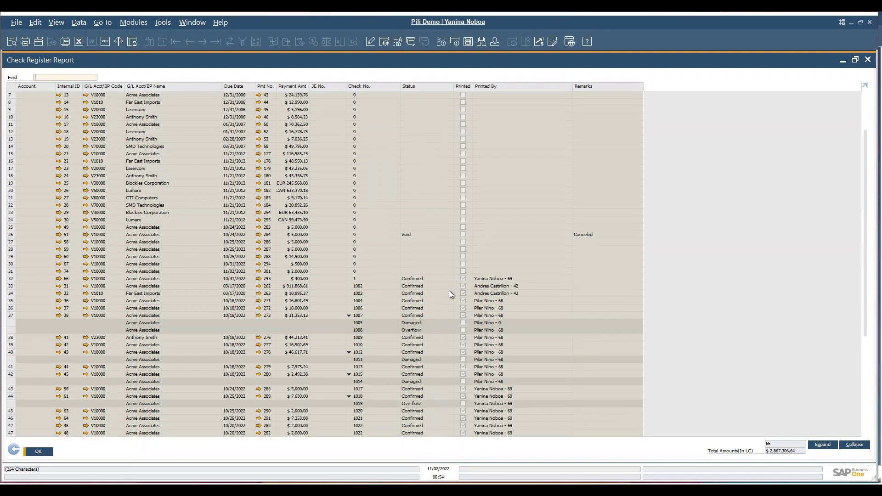
scroll(449, 294, down, 3)
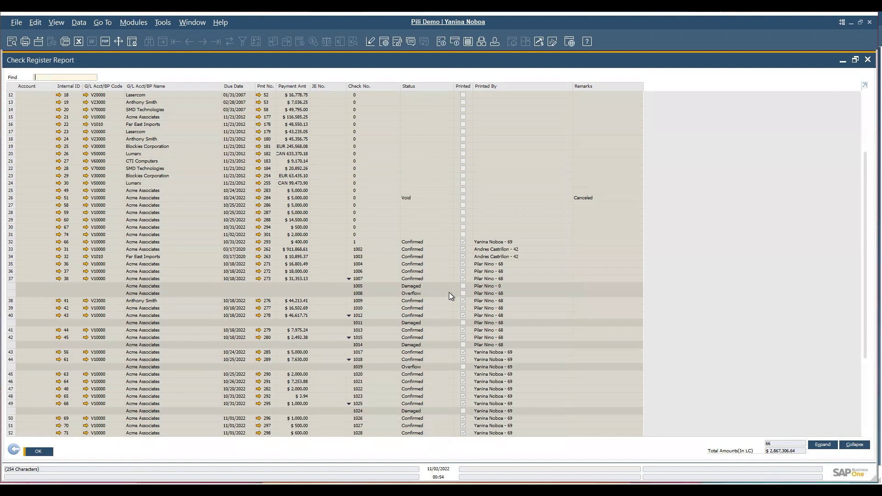
scroll(448, 293, down, 3)
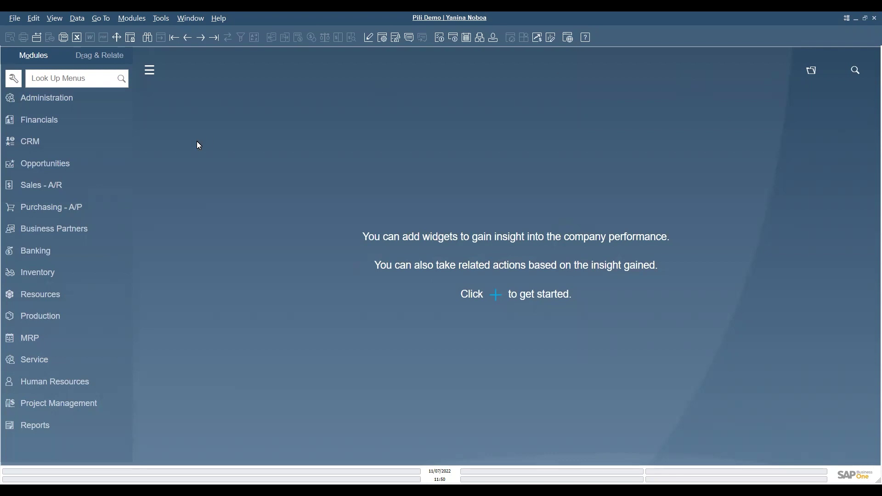
- Start a new outgoing payment to the vendor Acme Associates for the San Antonio branch
click(39, 256)
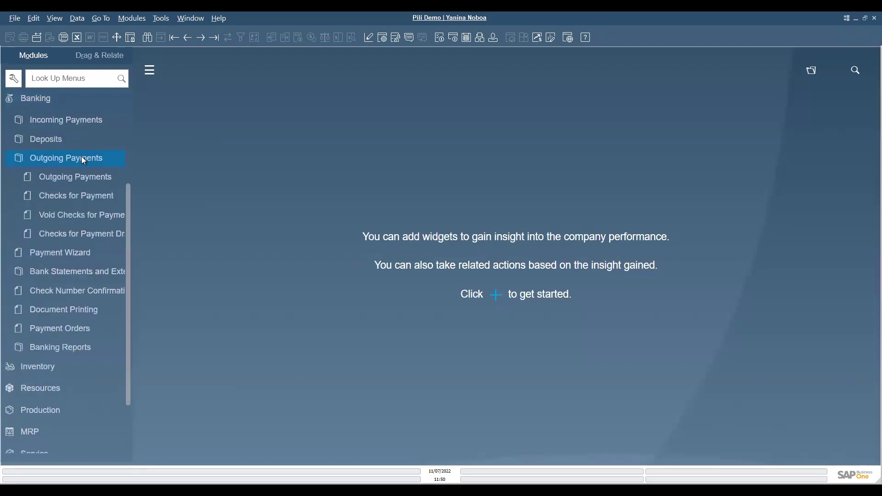
click(84, 178)
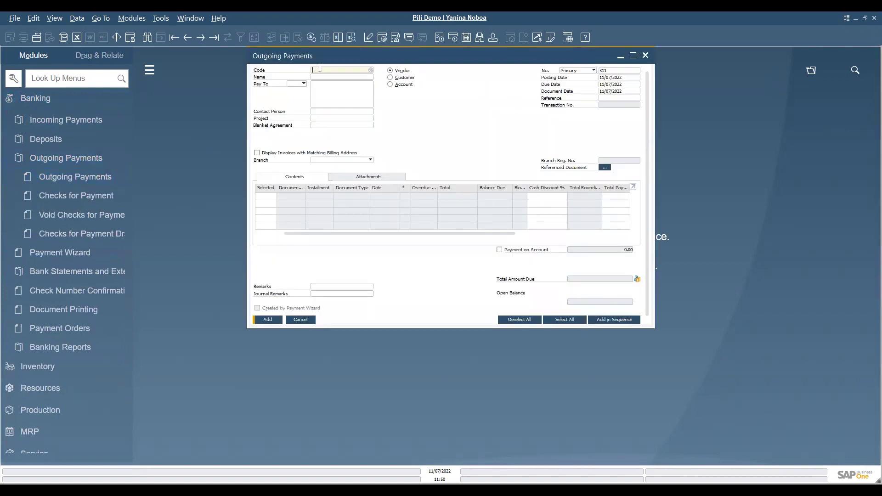
text(v10000)
key(Tab)
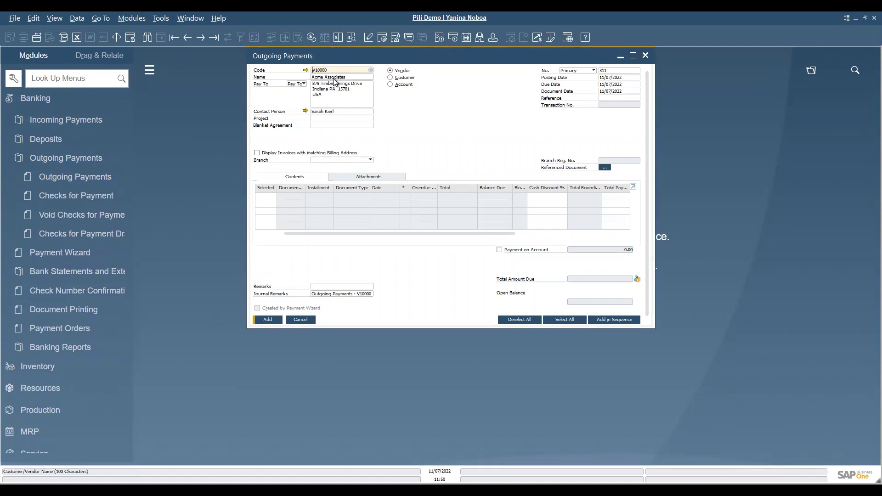
click(370, 159)
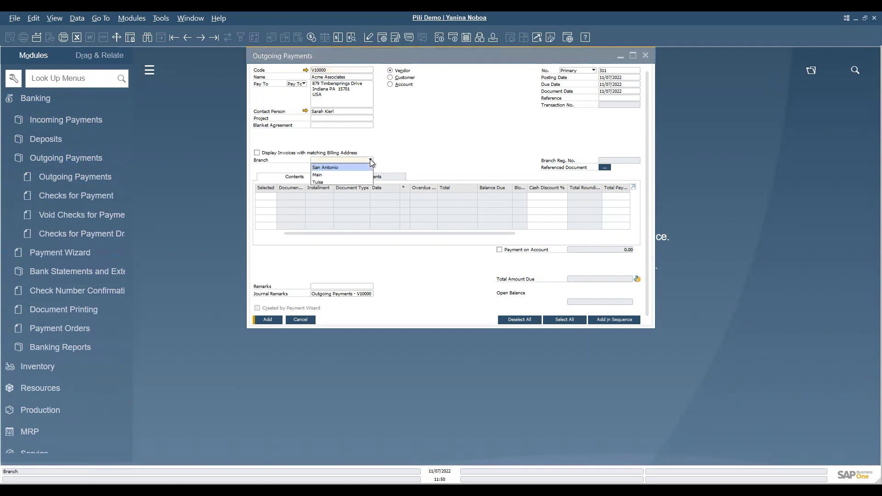
click(348, 167)
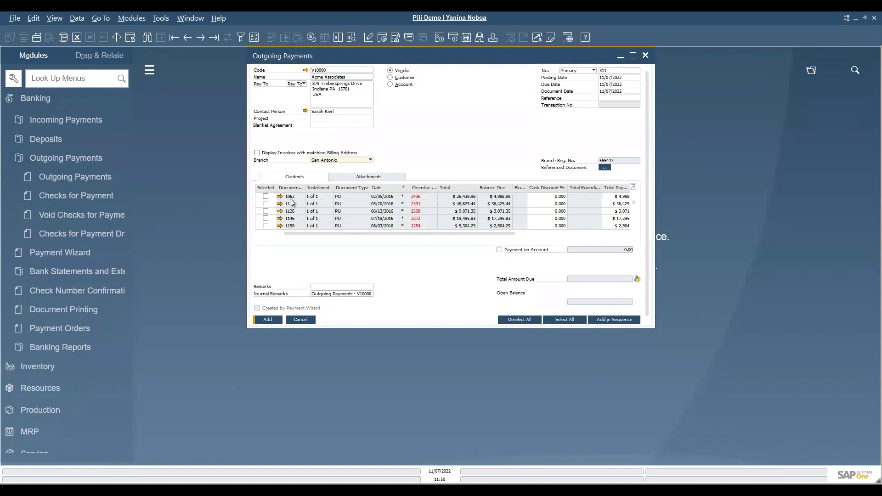
- Select the open invoice dated 02/05/2016 for payment and set its total payment to $710
click(265, 196)
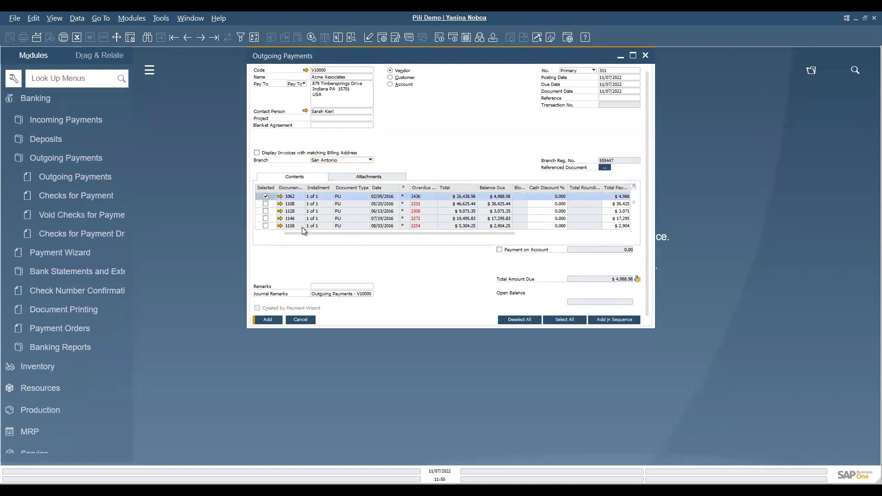
drag(329, 232, 414, 234)
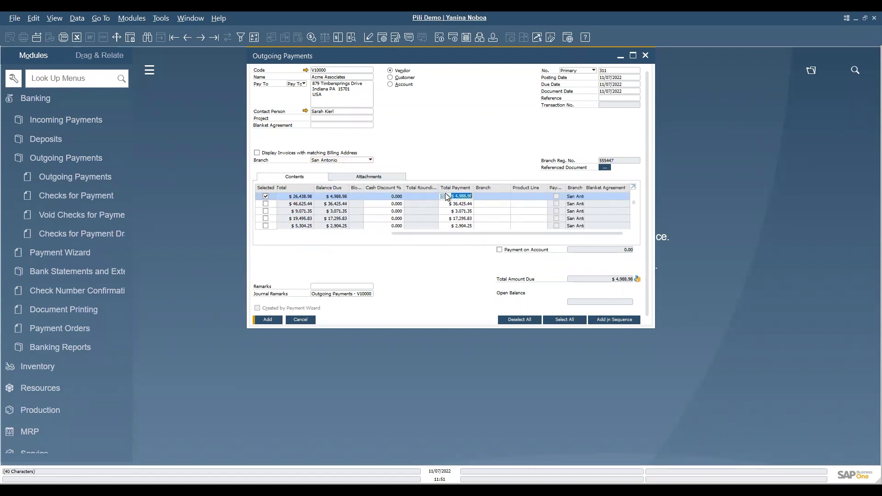
text(710)
key(Tab)
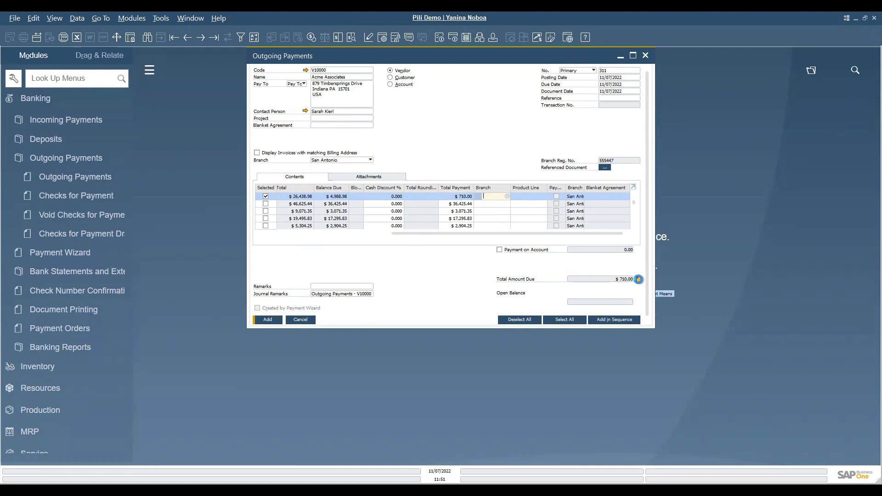
- Enter the $710 balance as a check amount in the payment means
click(639, 281)
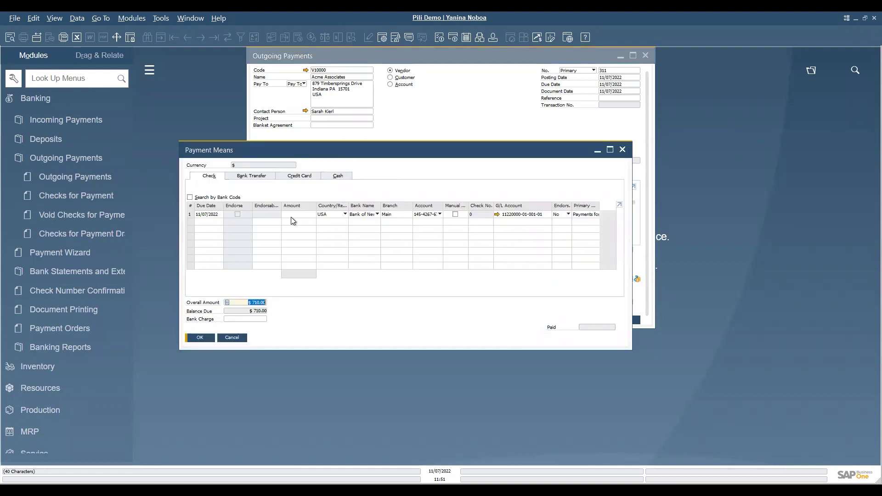
click(291, 214)
key(ctrl+b)
key(Tab)
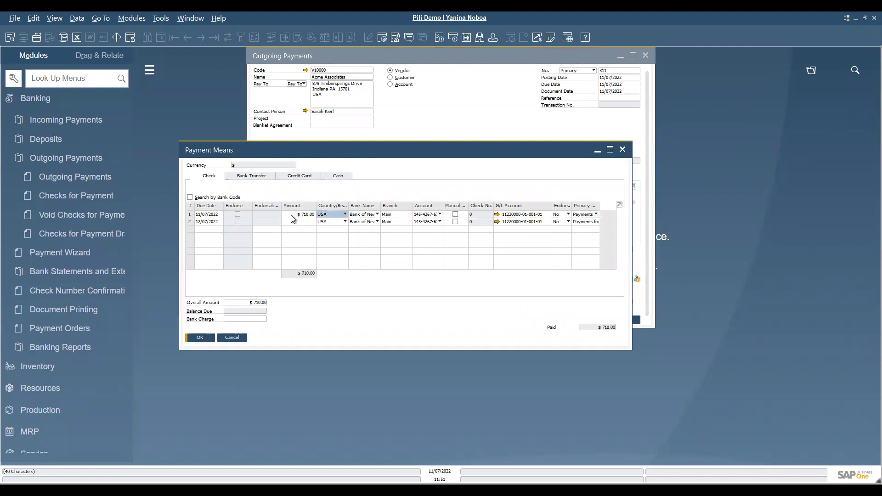
- Mark the $710 check as manual with check number 1039, accept the payment means, and add the outgoing payment
click(455, 214)
key(Tab)
text(103)
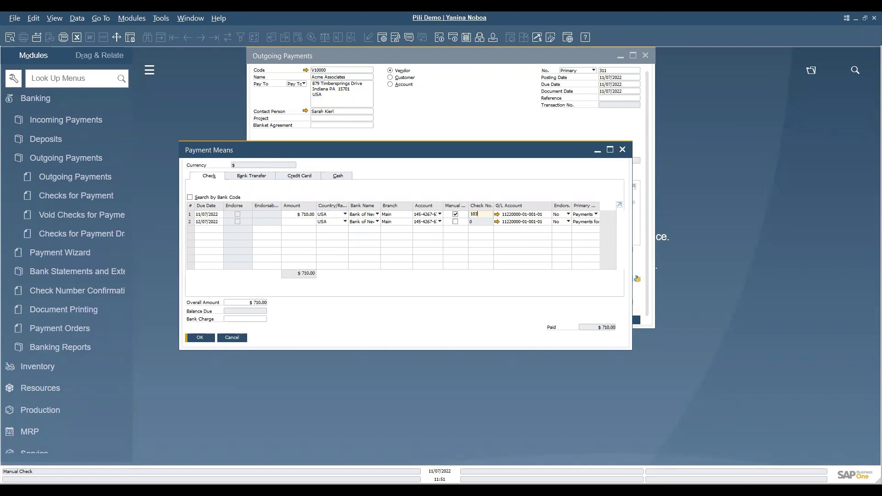
text(9)
key(Tab)
click(198, 338)
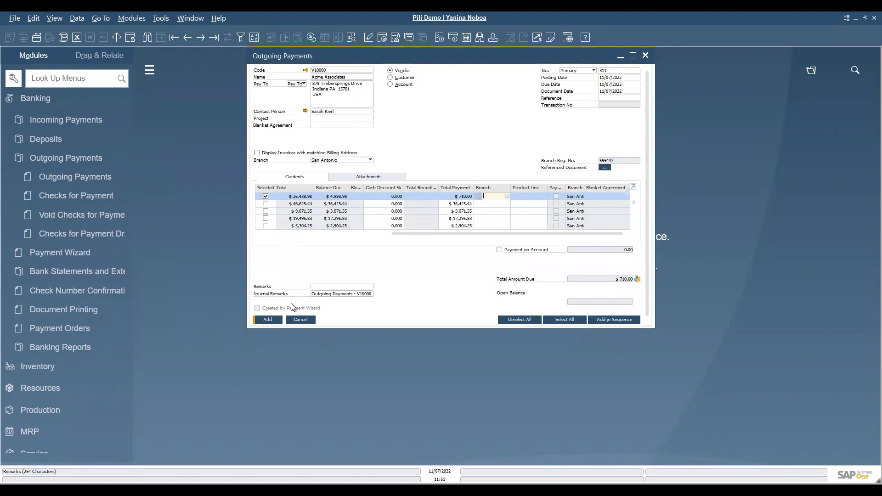
click(267, 320)
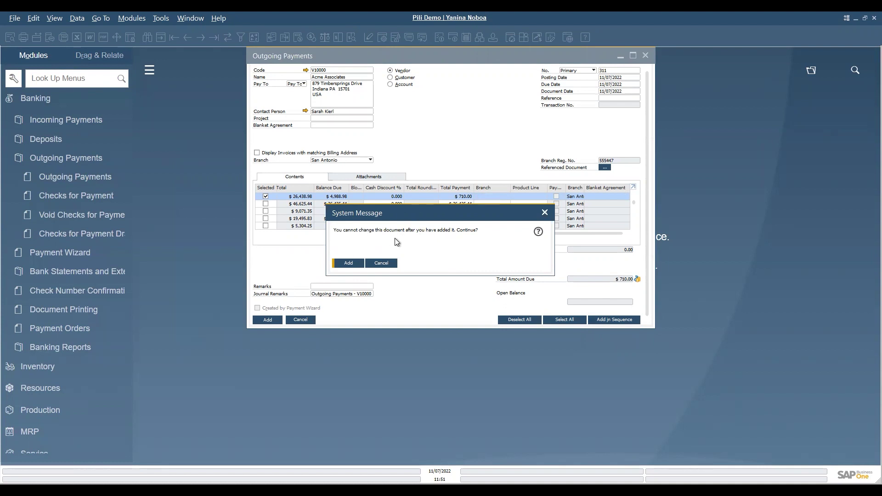
click(348, 263)
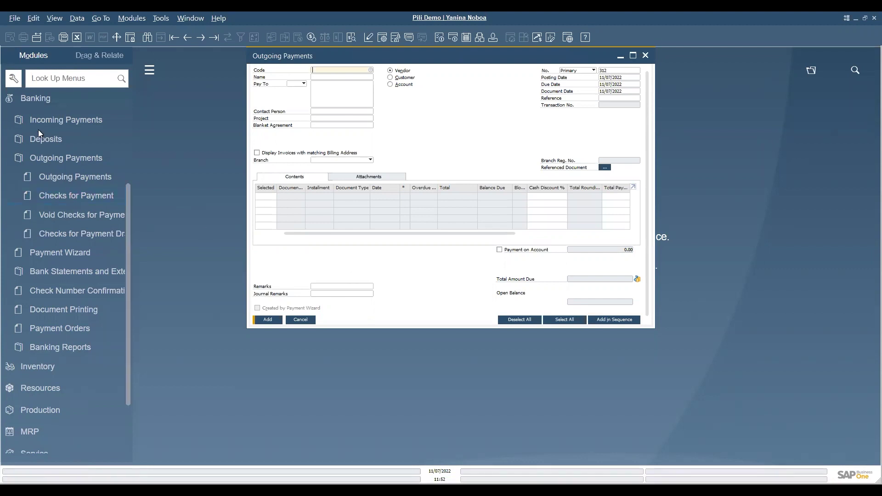
- Run the Check Register Report again with its default criteria and look for the manual check among the most recent entries
click(45, 103)
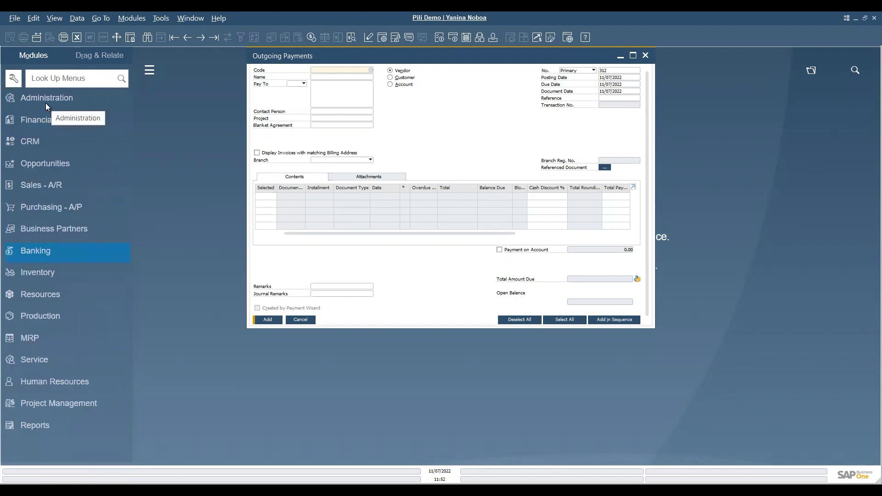
click(38, 425)
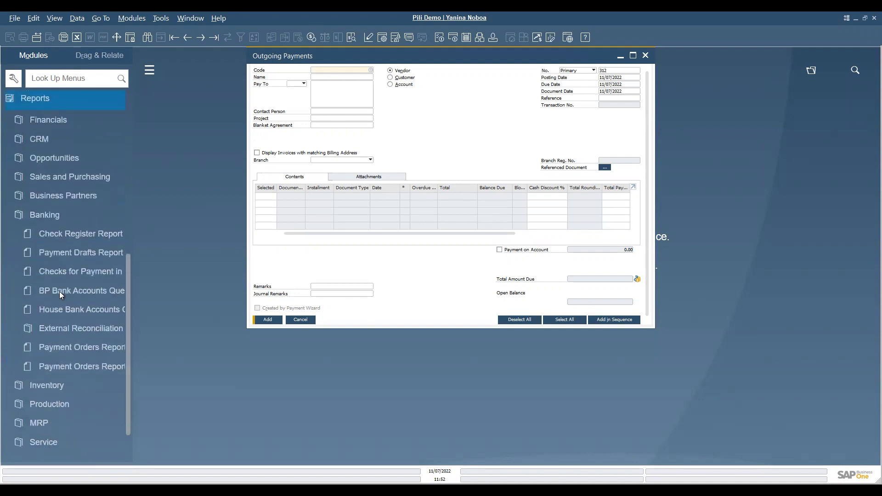
click(78, 234)
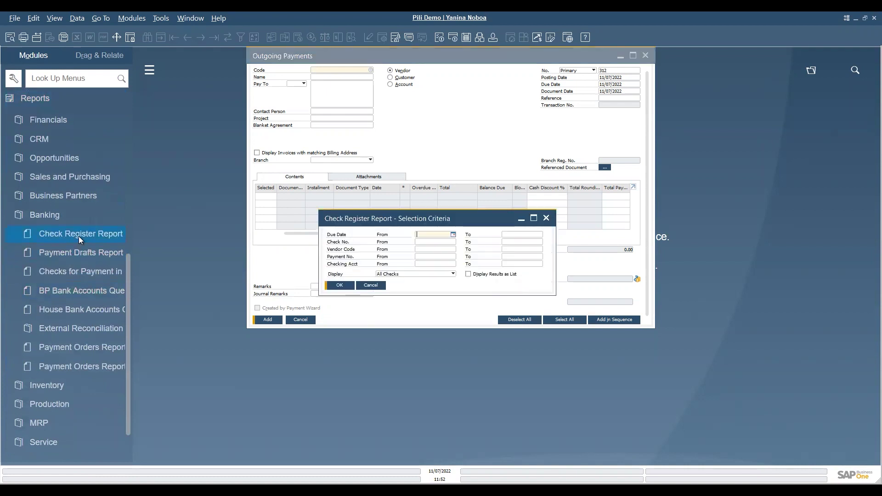
click(339, 286)
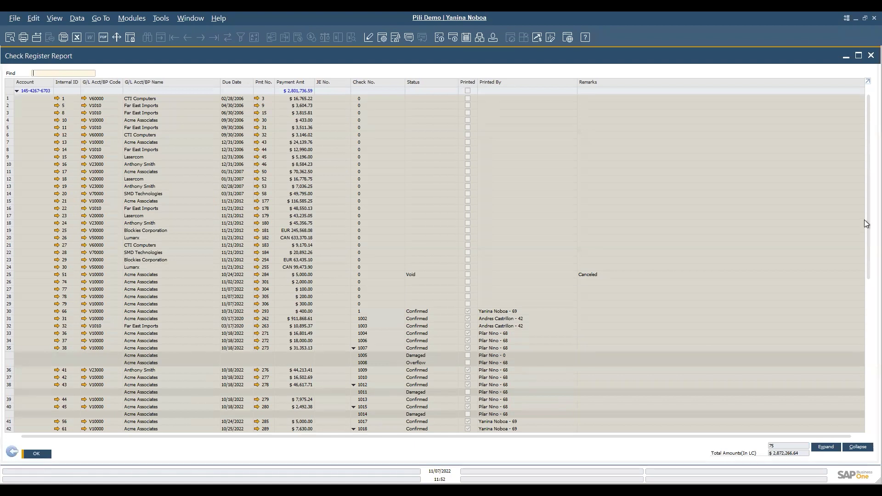
drag(864, 223, 864, 348)
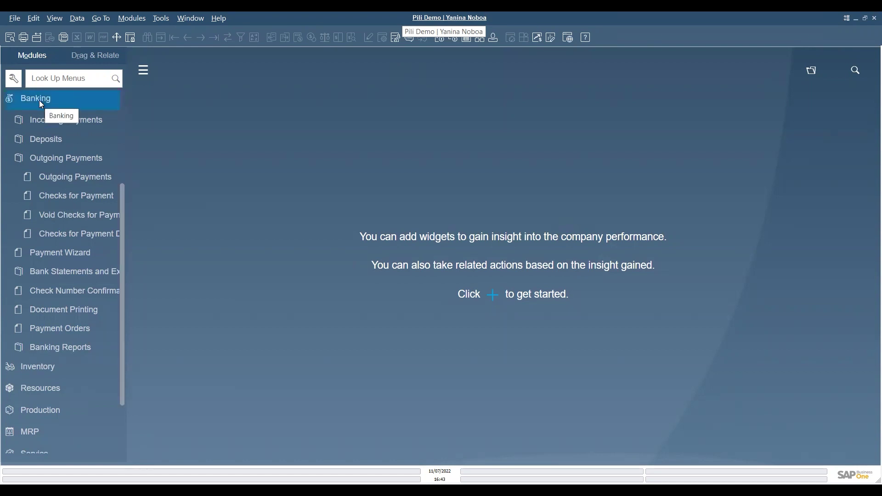
- Start a new outgoing payment for vendor V10000, Acme Associates, with the San Antonio branch
click(67, 158)
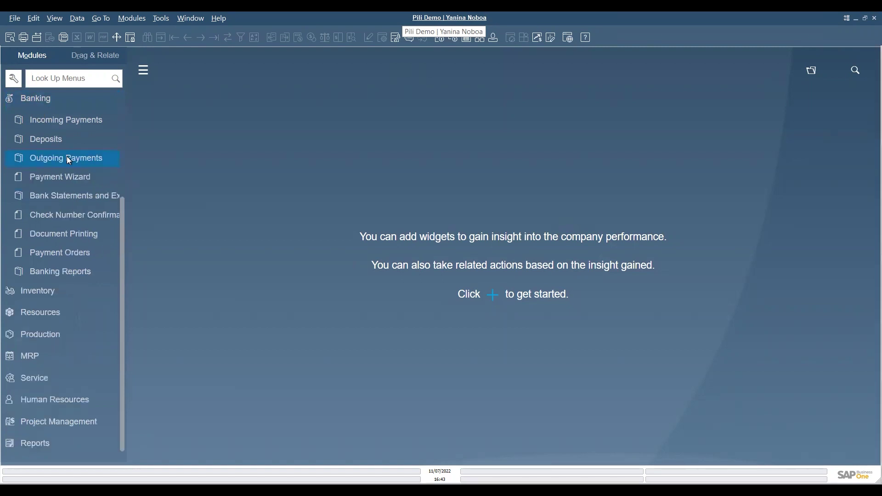
click(84, 159)
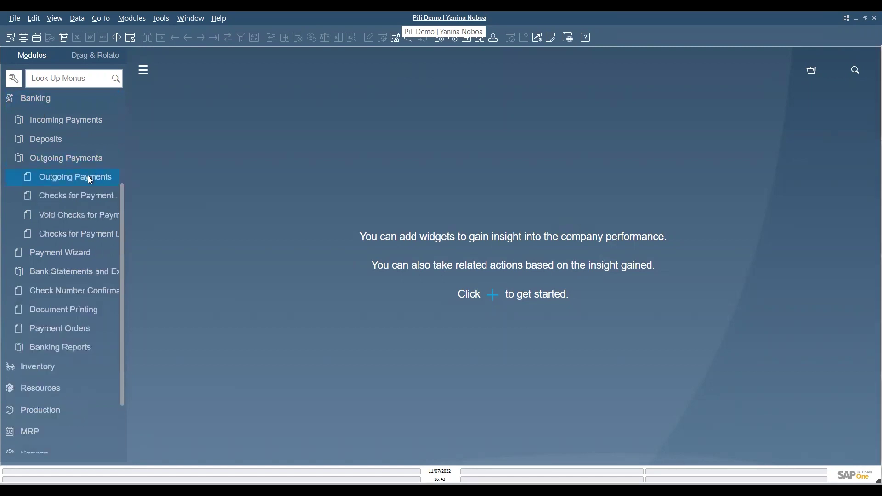
click(90, 180)
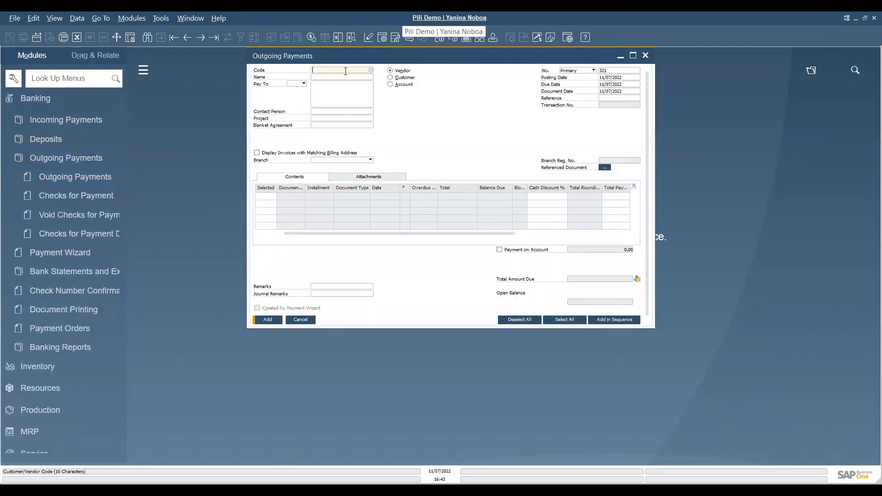
click(370, 70)
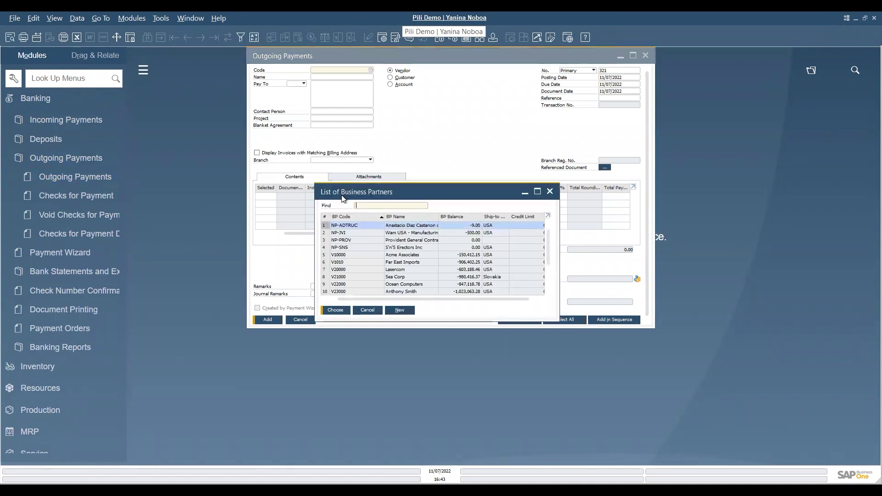
click(341, 255)
click(334, 310)
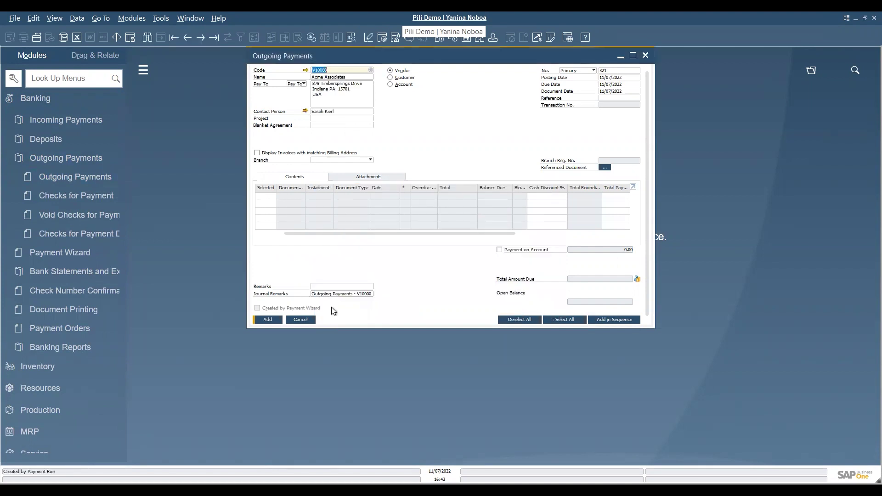
click(370, 160)
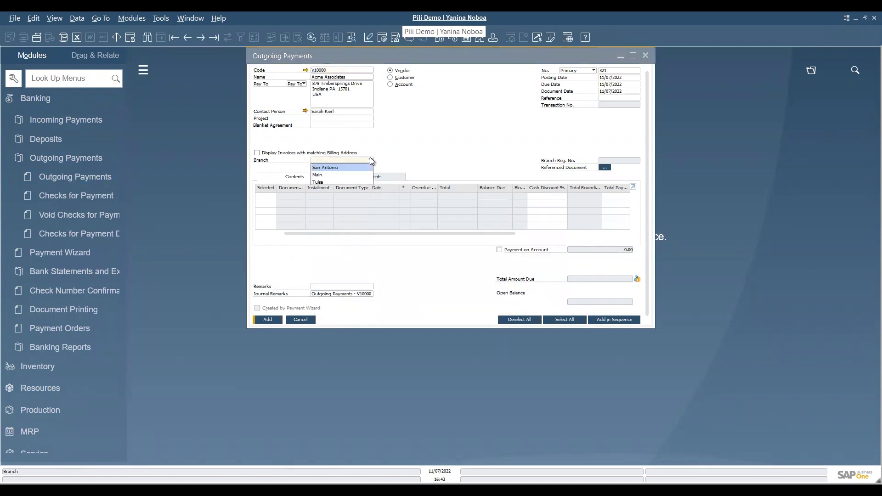
click(340, 167)
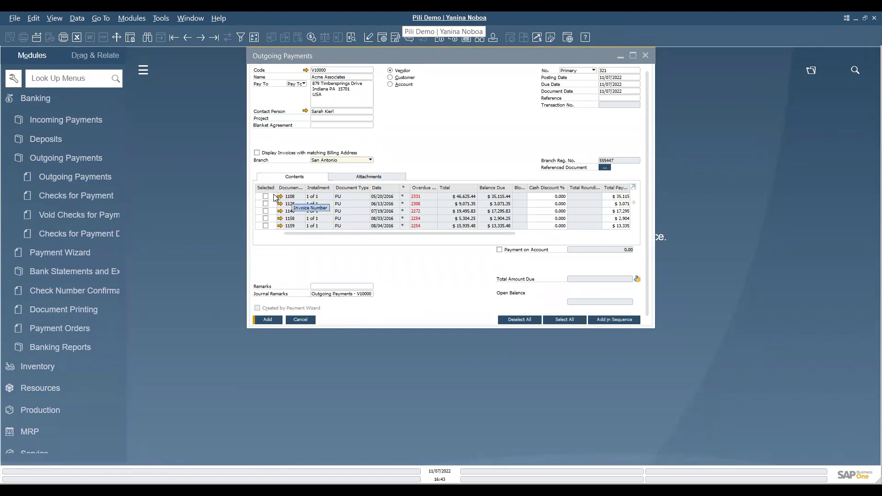
- Select open invoice 1108 dated 05/20/2016 for payment and set its total payment to $1,000
click(266, 197)
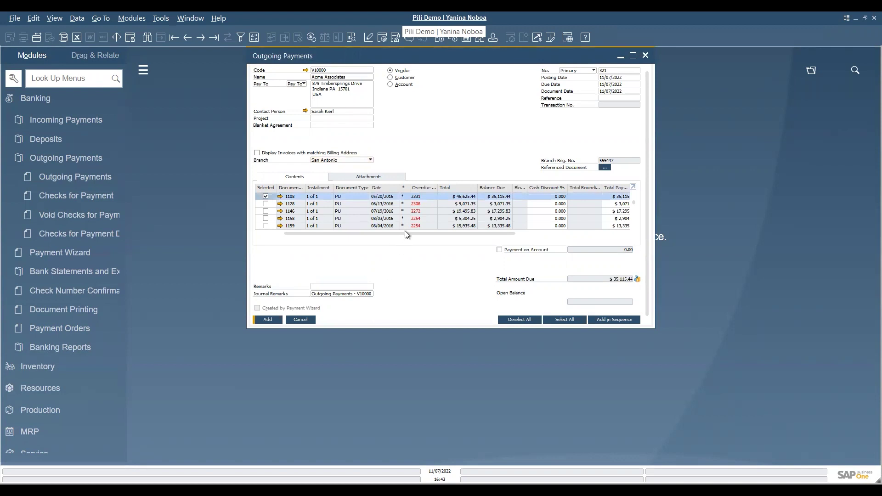
drag(404, 232, 477, 233)
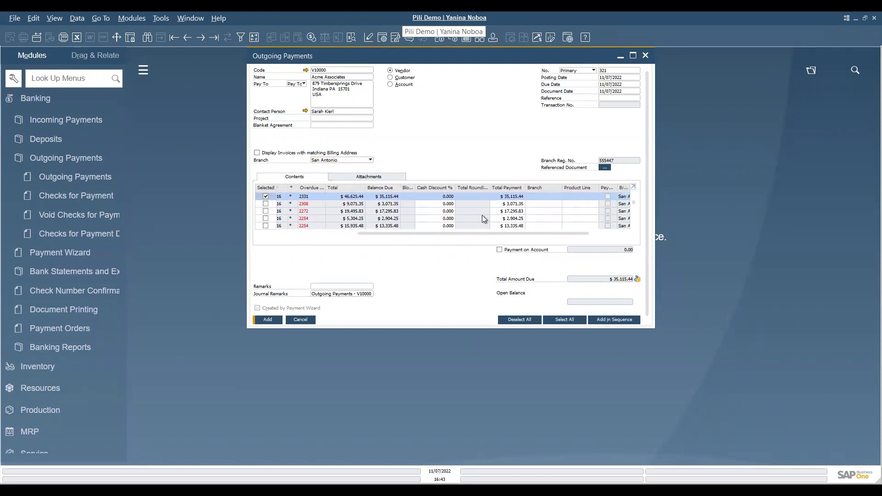
text(1000)
key(Tab)
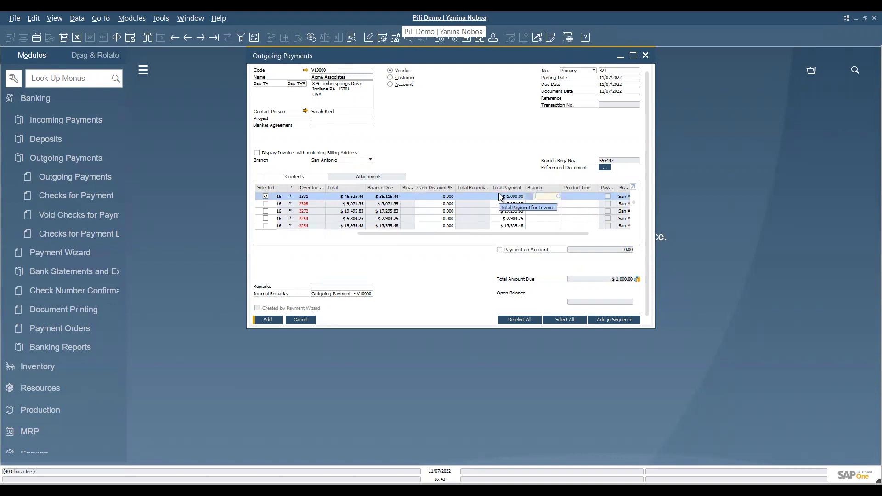
- Enter the $1,000 balance as a non-manual check in the payment means and add the outgoing payment
click(637, 281)
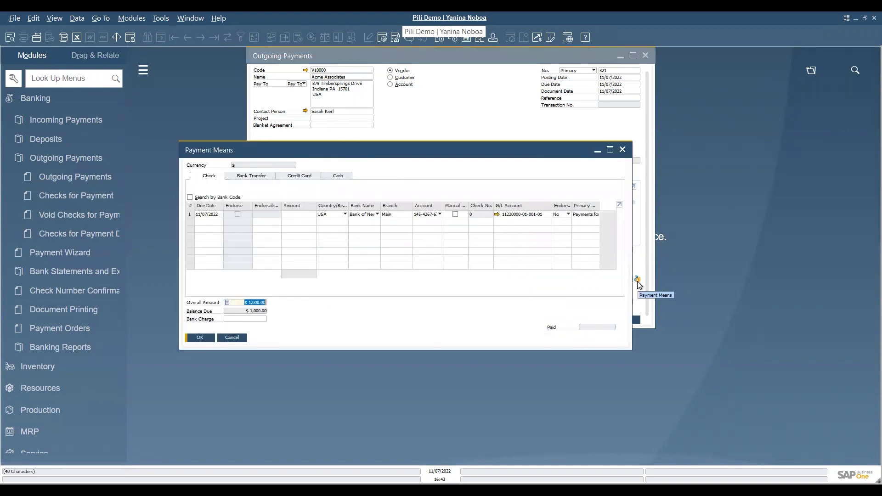
click(297, 214)
key(ctrl+b)
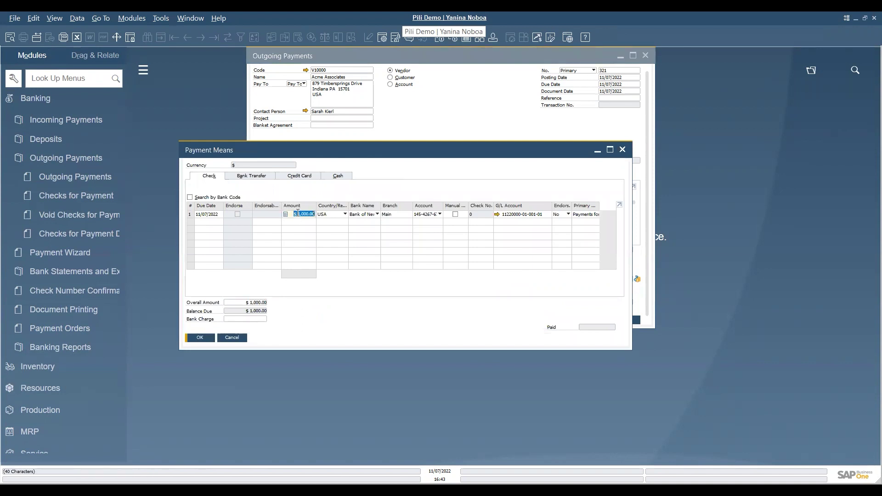
key(Tab)
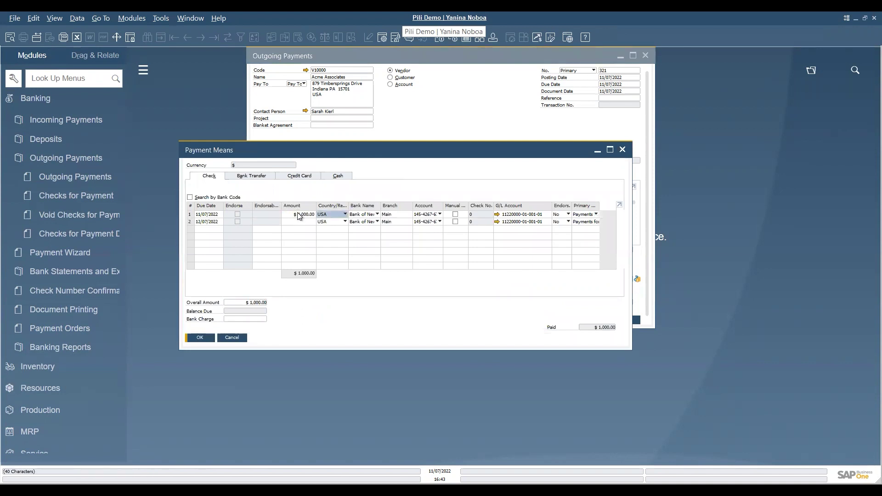
click(205, 339)
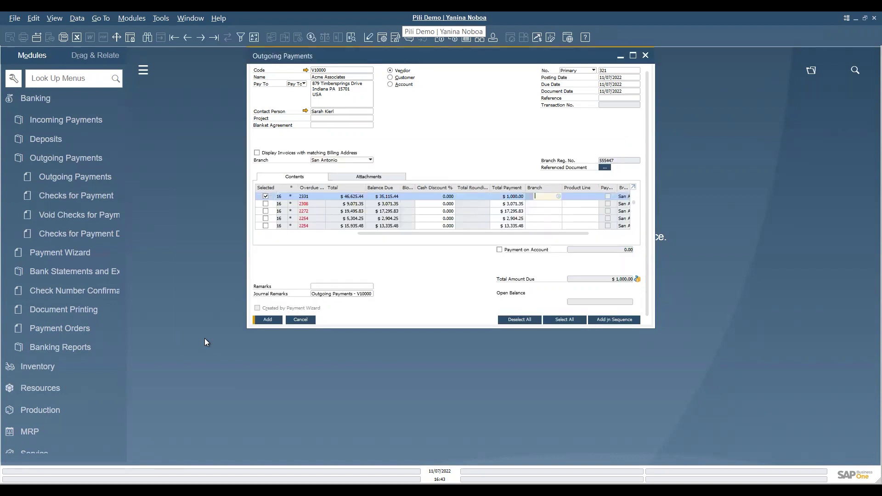
click(266, 321)
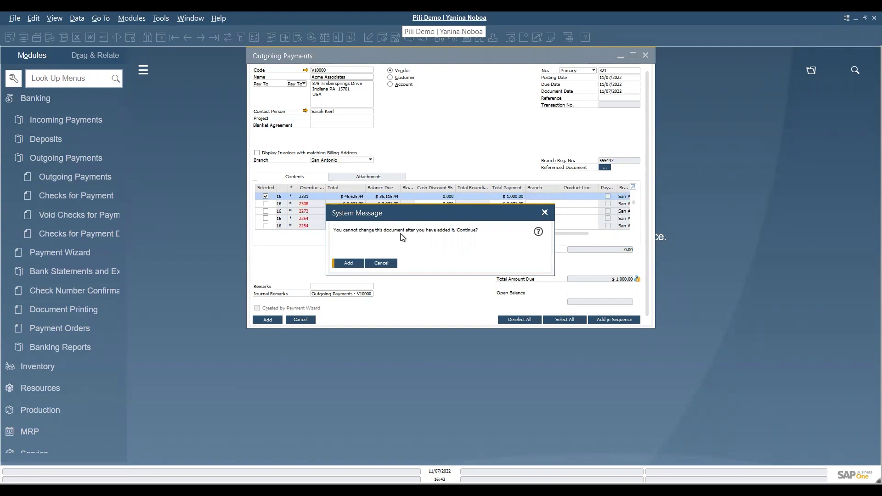
click(349, 263)
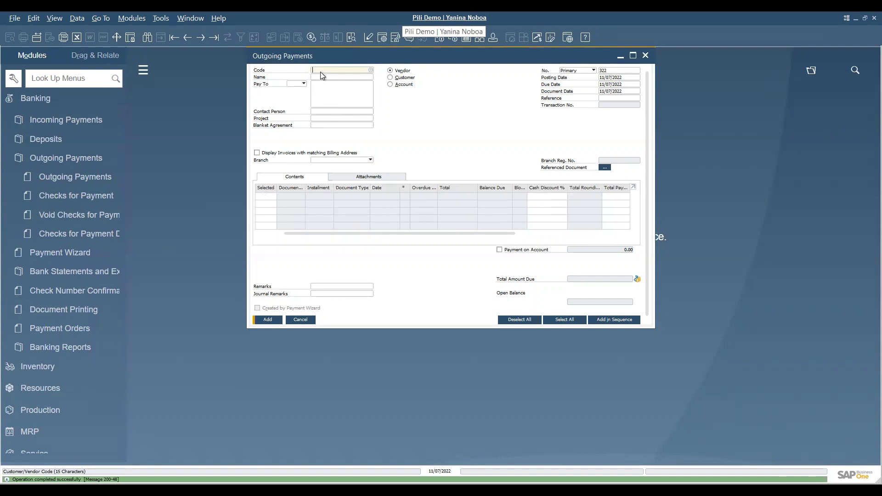
- Choose vendor V20000, Lasercom, for the next outgoing payment and set its branch to San Antonio
click(371, 70)
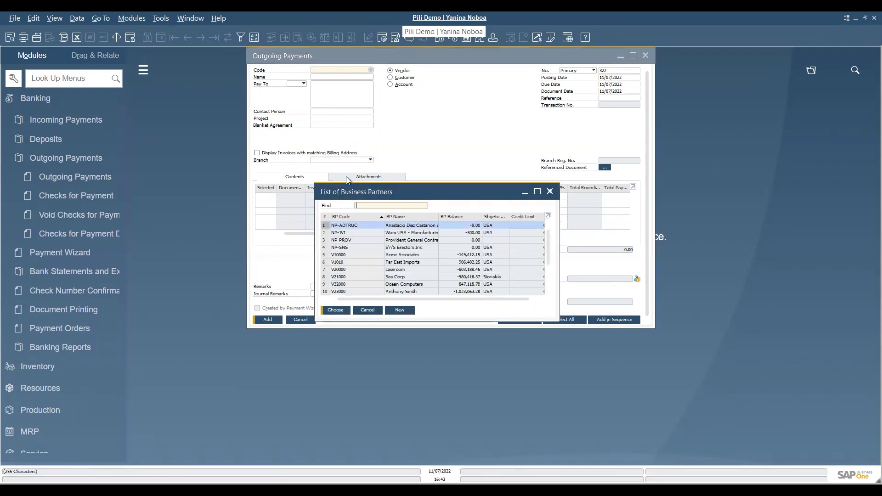
click(356, 269)
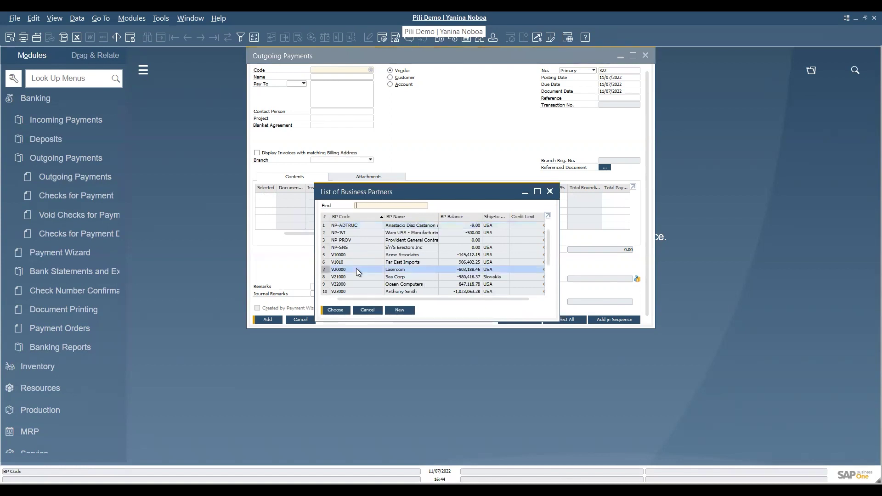
click(336, 311)
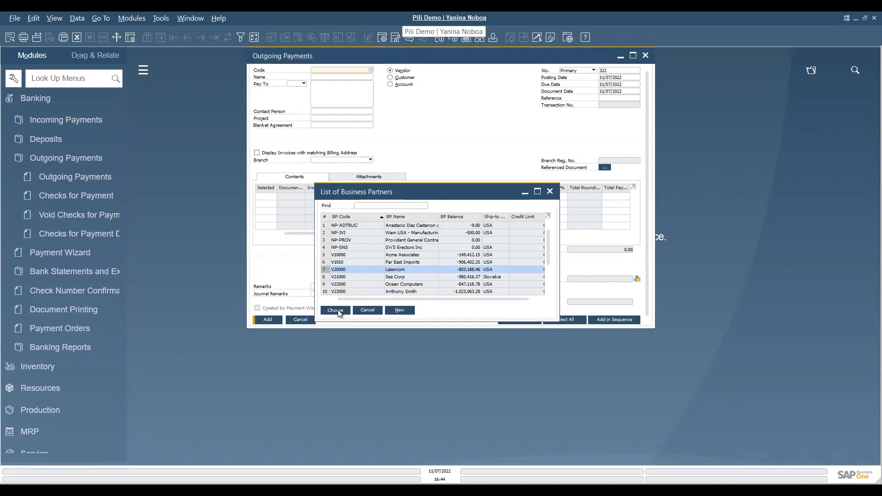
click(370, 160)
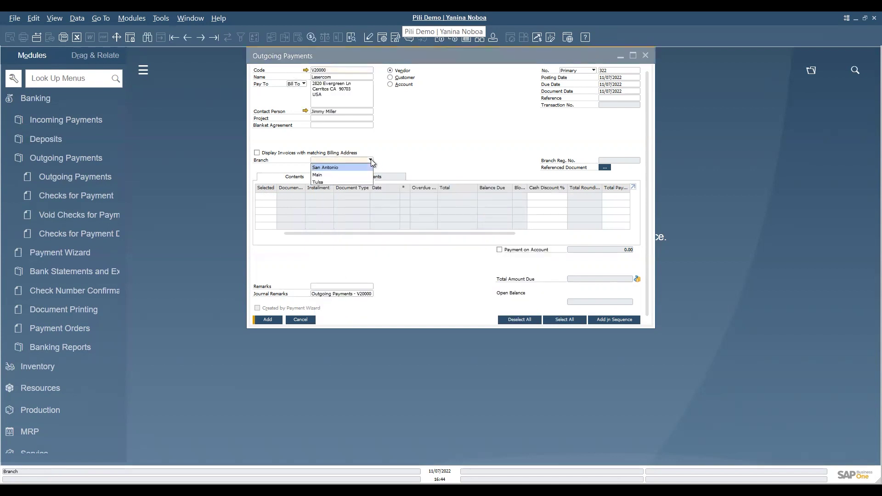
click(342, 166)
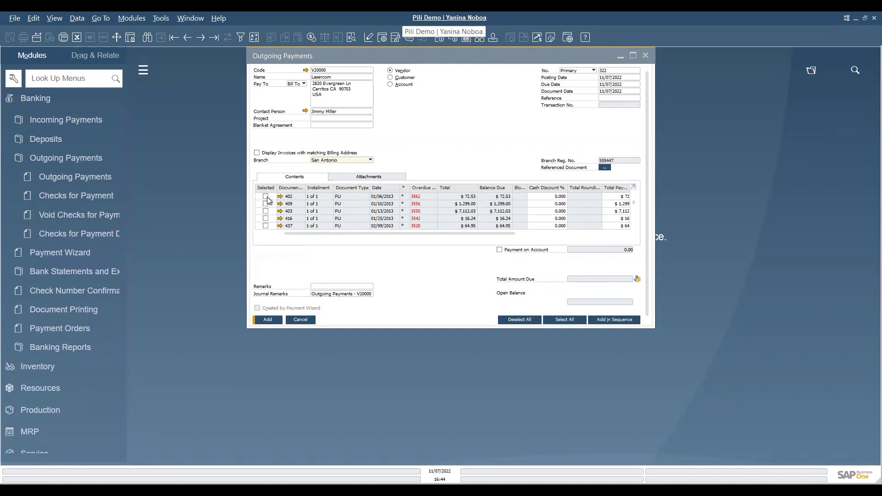
- Select open invoice 402 dated 01/06/2013 for payment with a total payment of $72.53
click(266, 196)
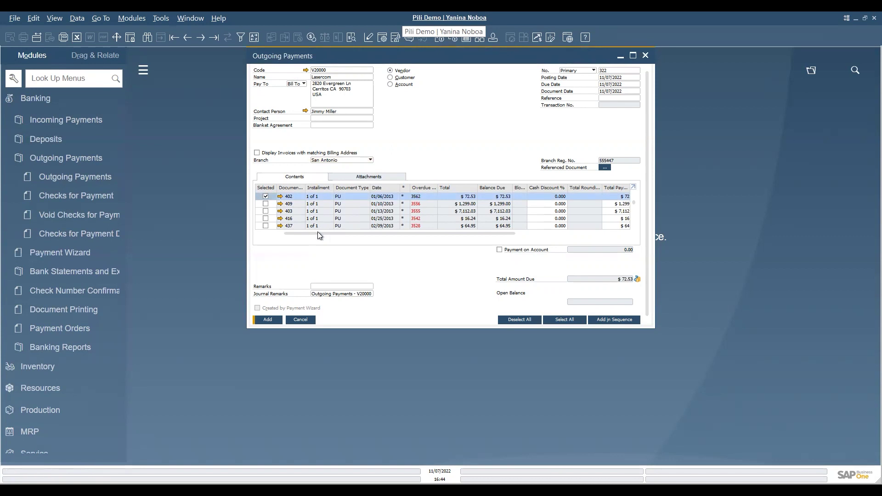
drag(317, 232, 417, 229)
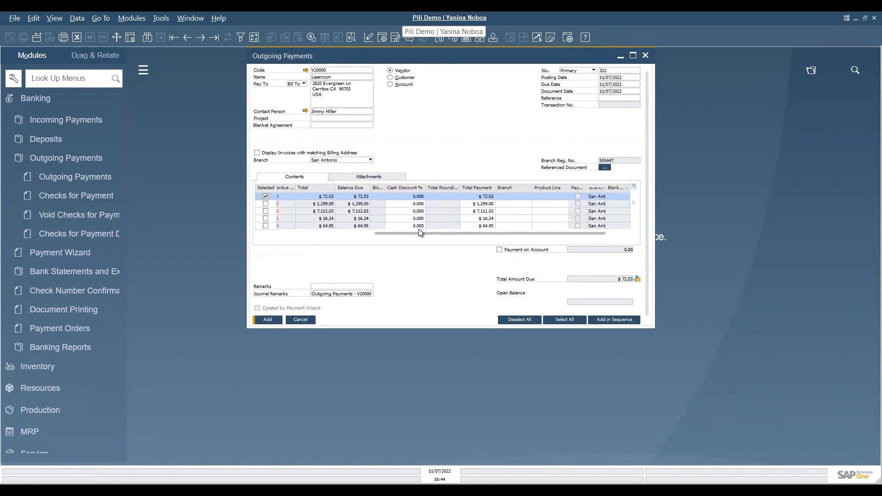
click(465, 198)
text(72.53)
key(Tab)
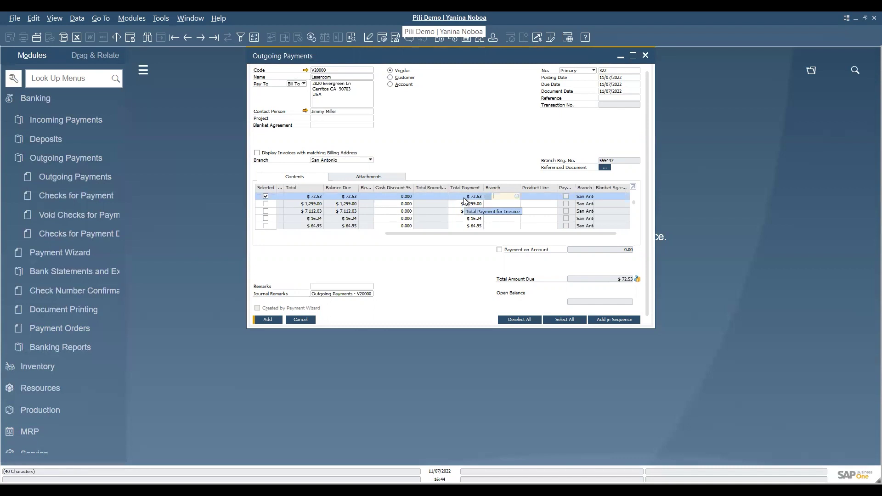
- Enter the $72.53 balance as a non-manual check in the payment means, add the outgoing payment, and close the payment form
click(636, 278)
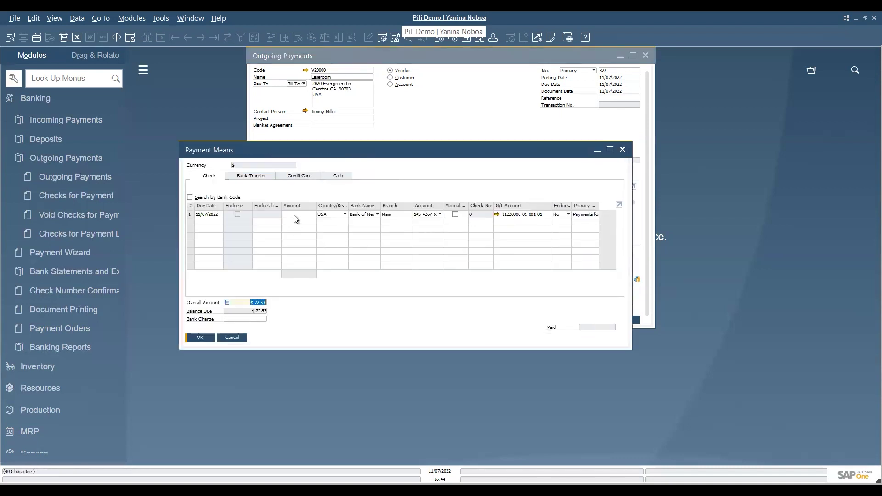
click(295, 215)
key(ctrl+b)
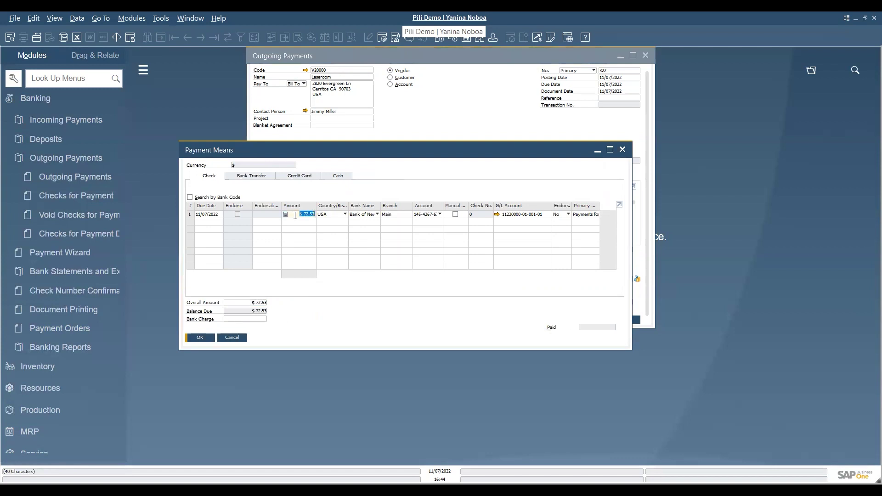
key(Tab)
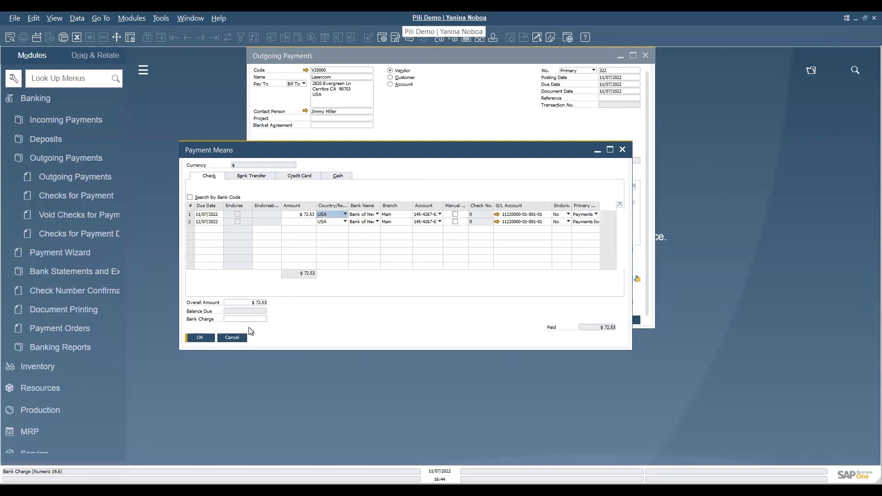
click(200, 338)
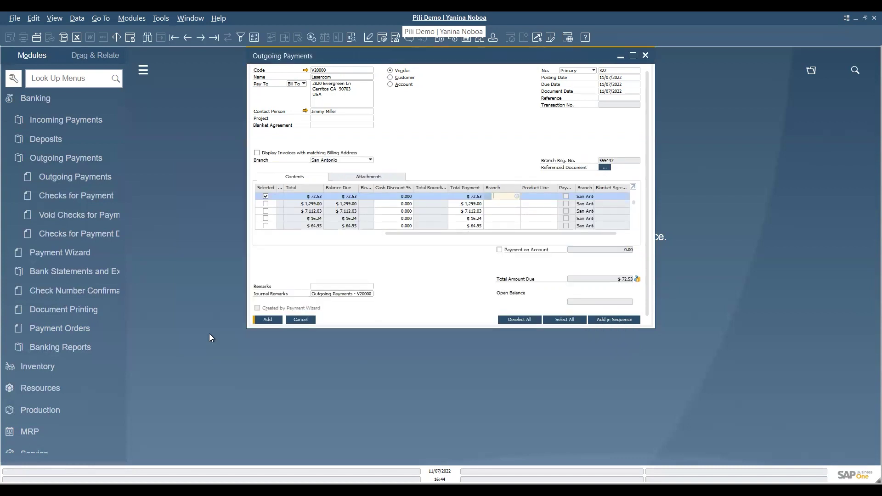
click(268, 320)
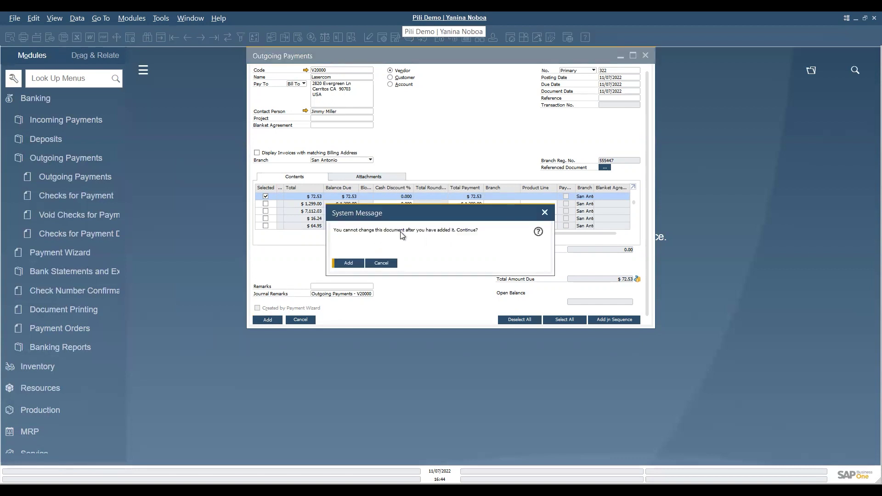
click(348, 263)
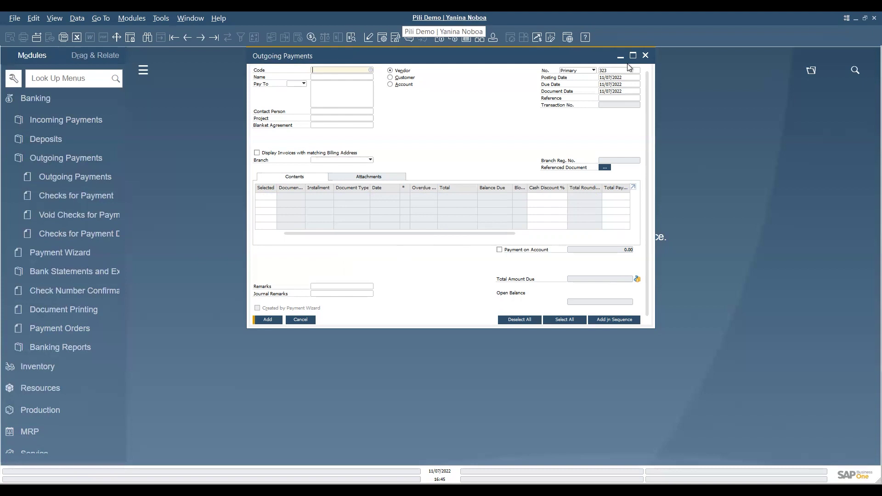
key(Escape)
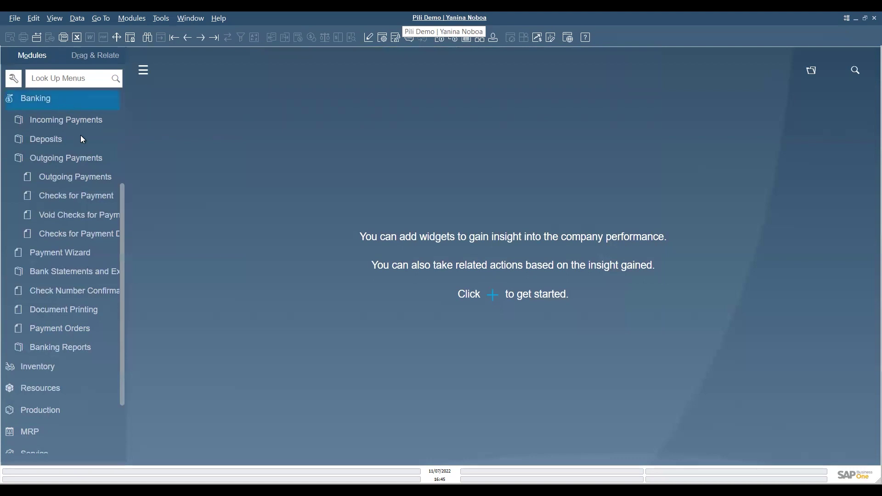
- List the unprinted checks for payment in Document Printing for Bank of New York, posted 11/02/2022 to 11/07/2022 and due 01/01/2022 to 12/31/2022
click(80, 311)
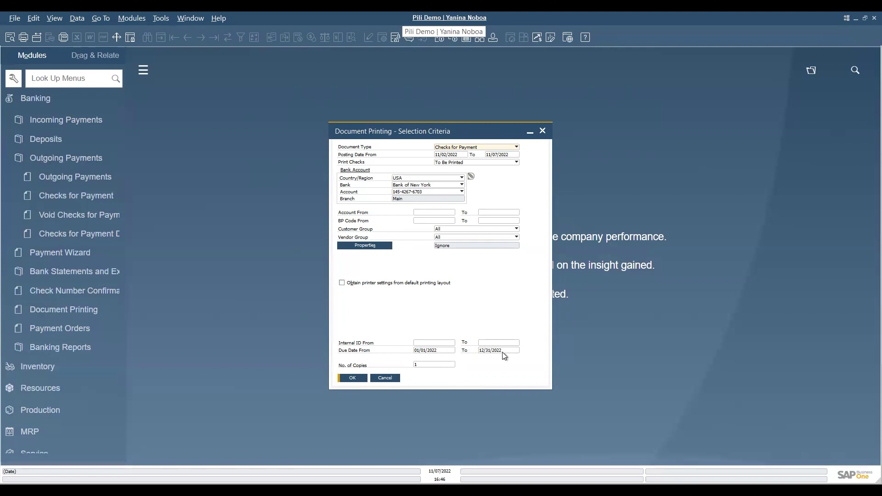
click(352, 378)
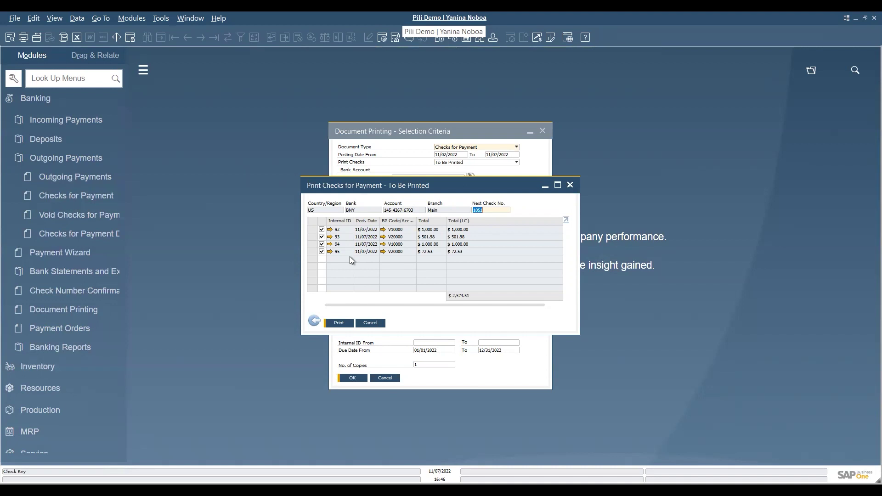
- Print checks 92 through 95 as a batch on Microsoft Print to PDF (redirected 12), starting with check number 1051
click(322, 244)
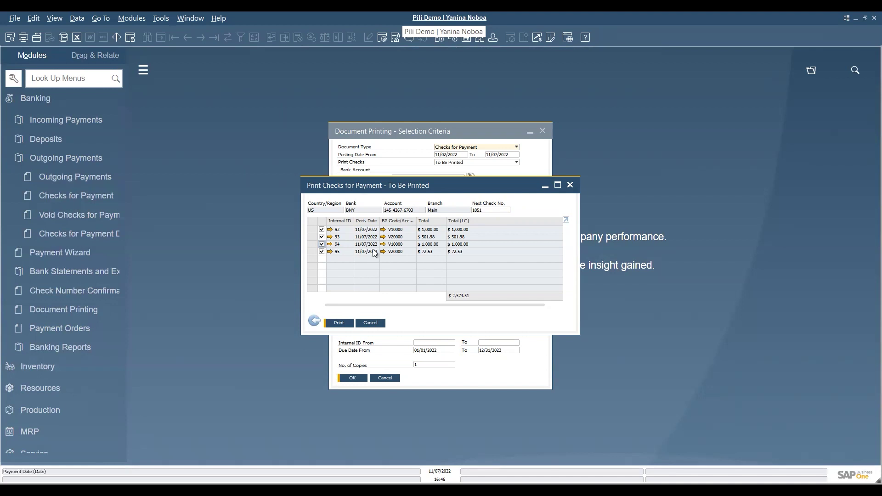
click(336, 323)
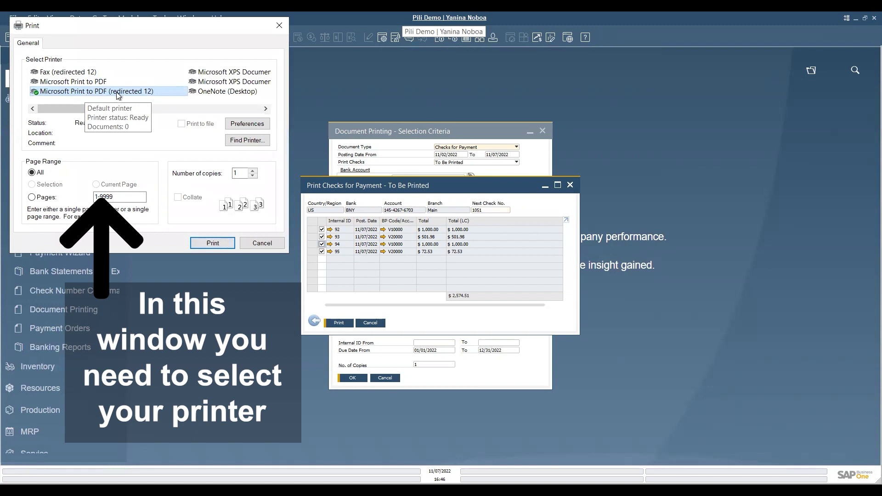
click(201, 243)
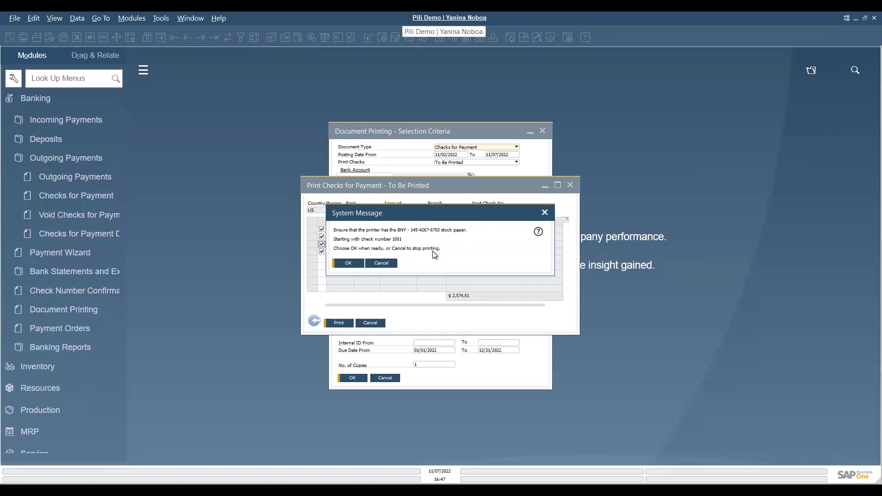
click(348, 264)
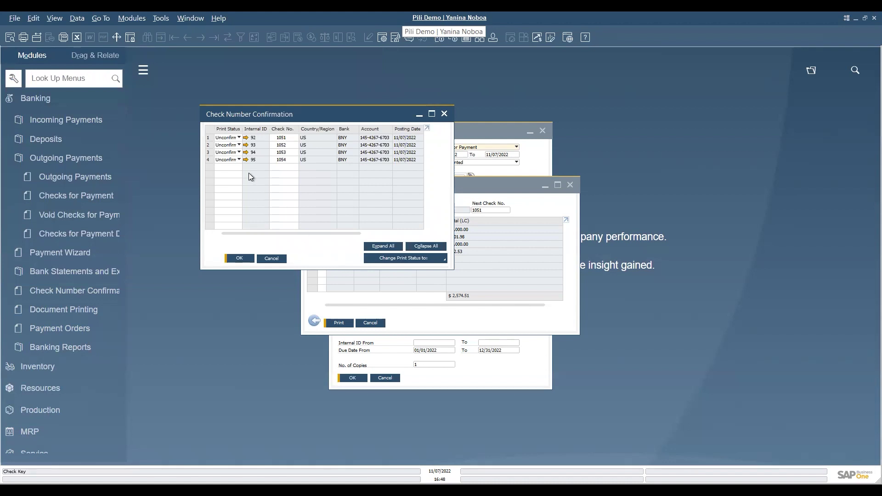
- Set the print status of checks 1051 through 1054 to Confirmed and update the check number confirmation
click(239, 138)
click(235, 147)
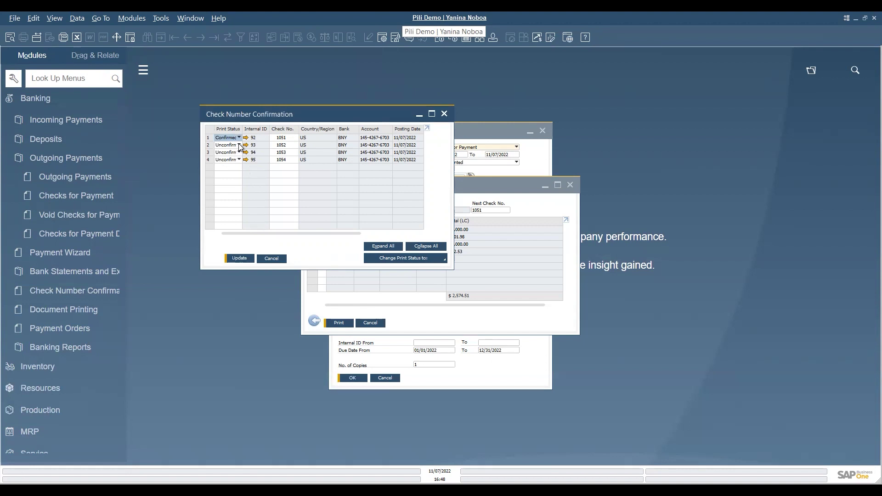
click(238, 145)
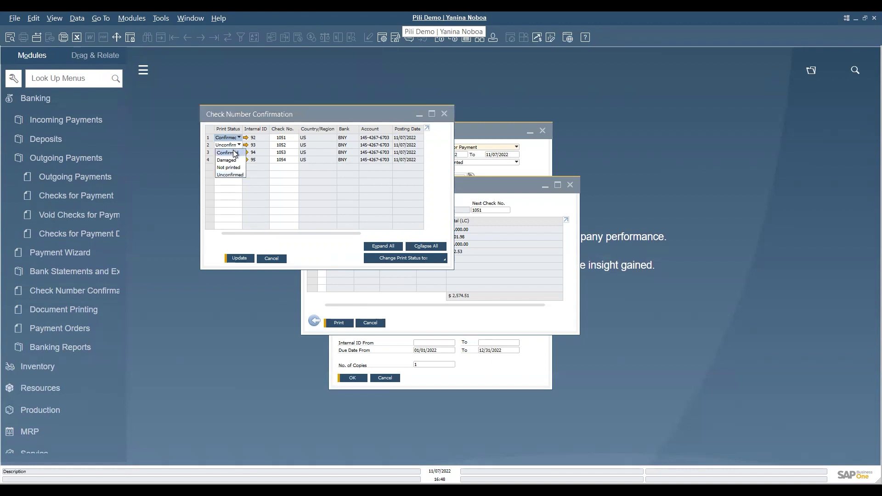
click(235, 153)
click(235, 153)
click(233, 160)
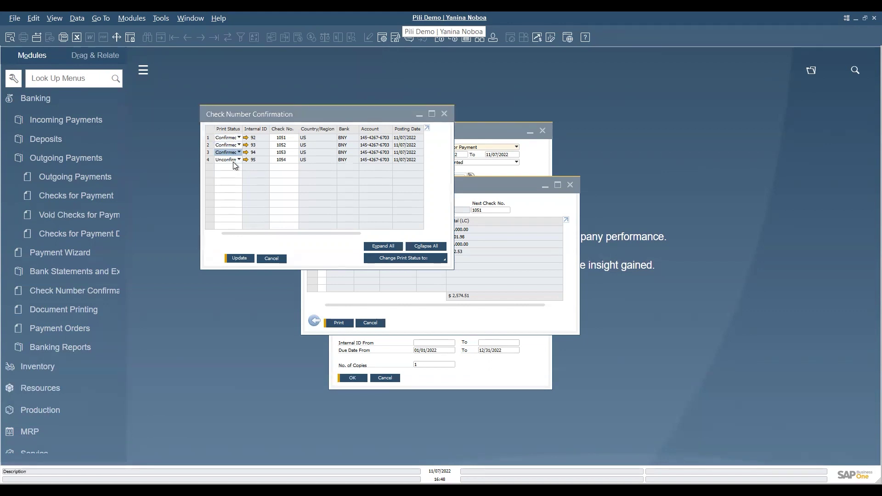
click(233, 161)
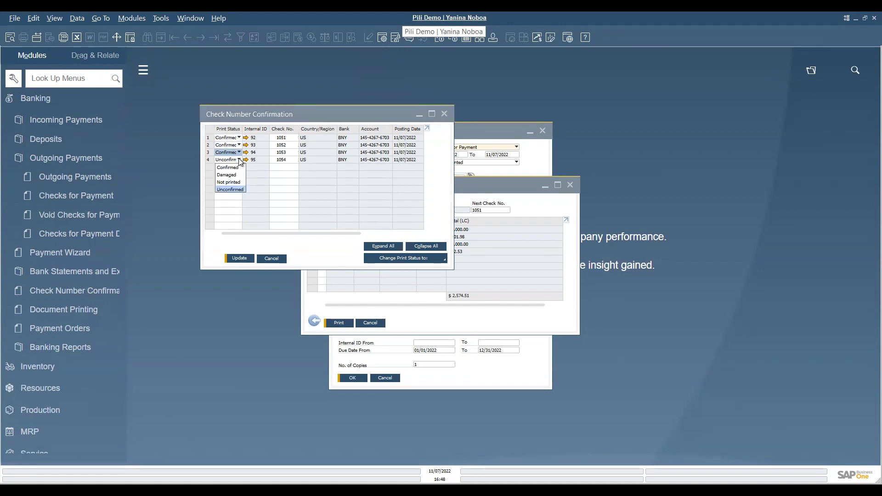
click(229, 169)
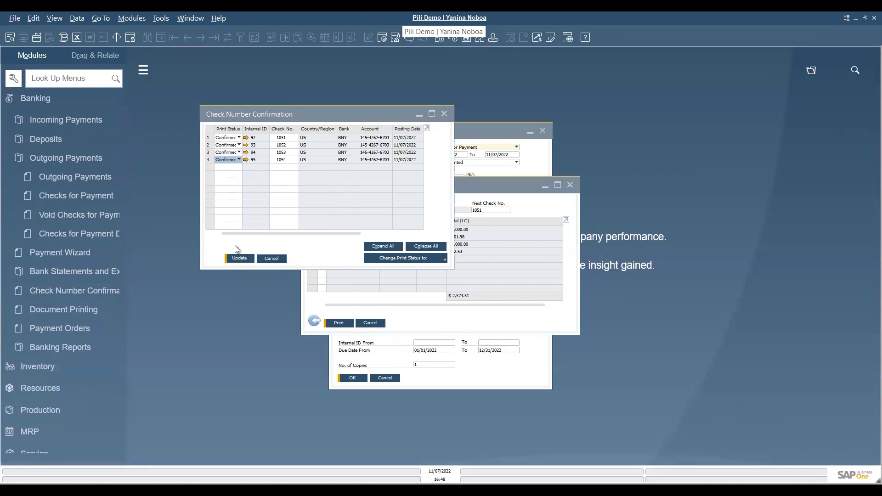
click(239, 258)
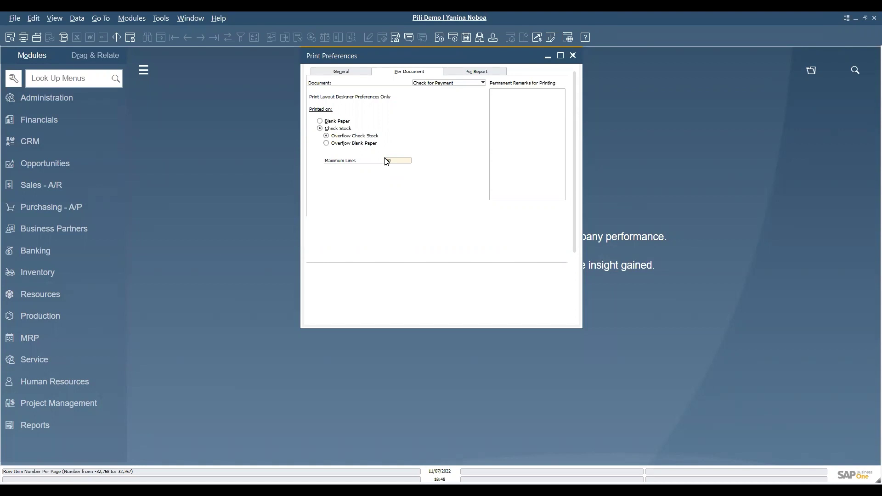
- Open the latest Lasercom check for payment, internal ID 96, and preview both pages of its stub-check-stub printout
click(56, 255)
click(84, 198)
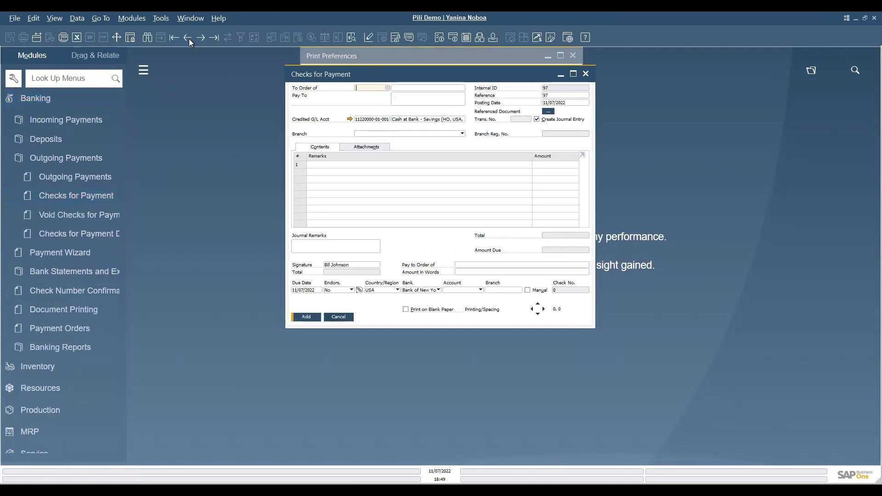
key(Page_Up)
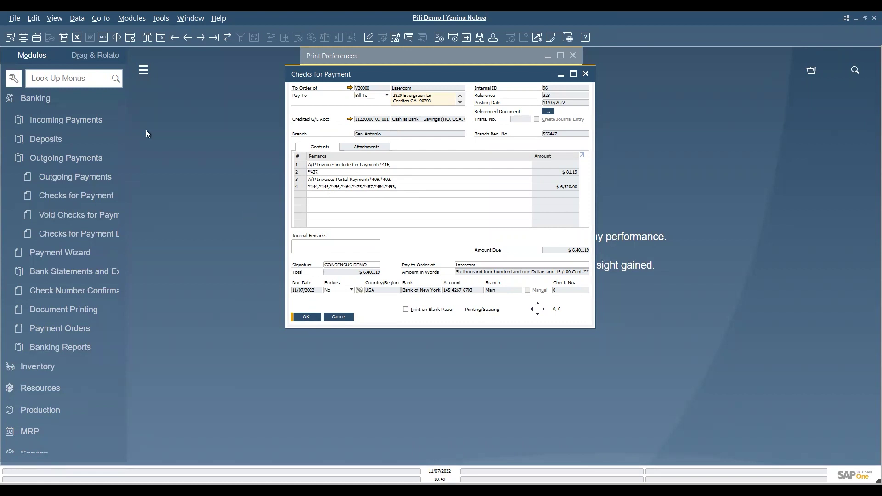
click(10, 38)
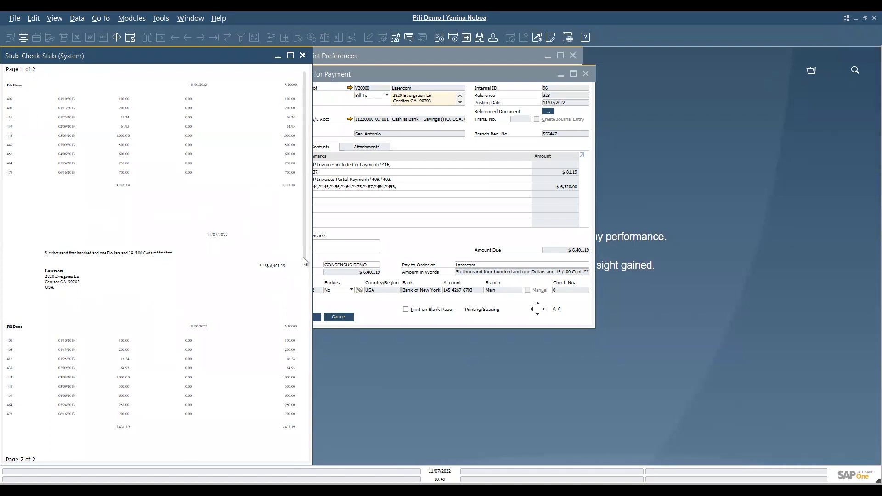
drag(303, 258, 314, 418)
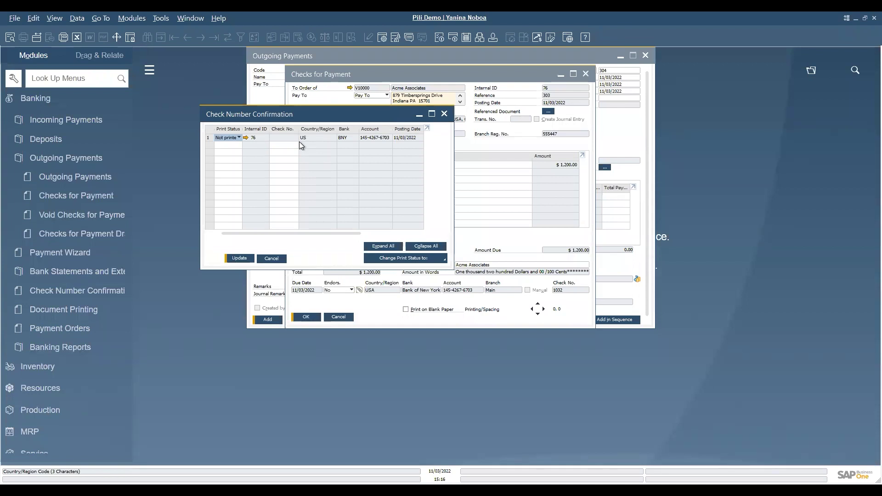
- Update the check number confirmation with the Not printed status for the Acme Associates check, internal ID 76
click(239, 258)
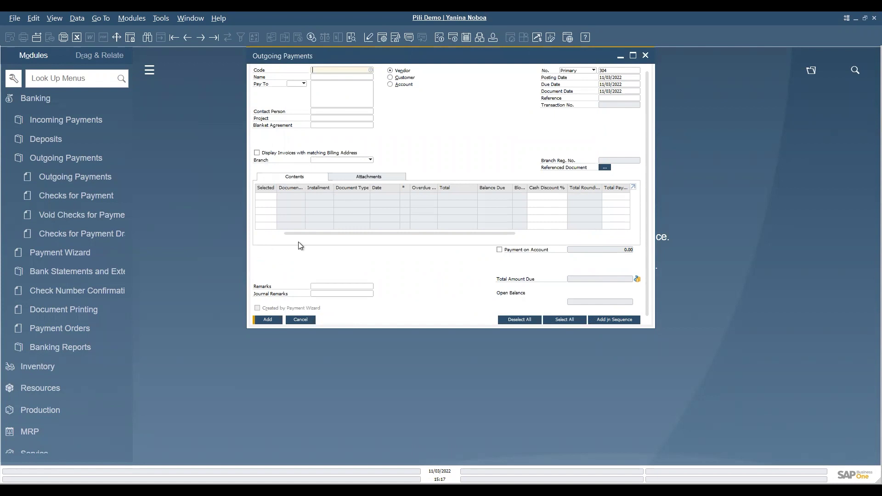
- Run the Check Register Report for all checks, examine the check numbers and print statuses, and close the report and its selection criteria
click(30, 99)
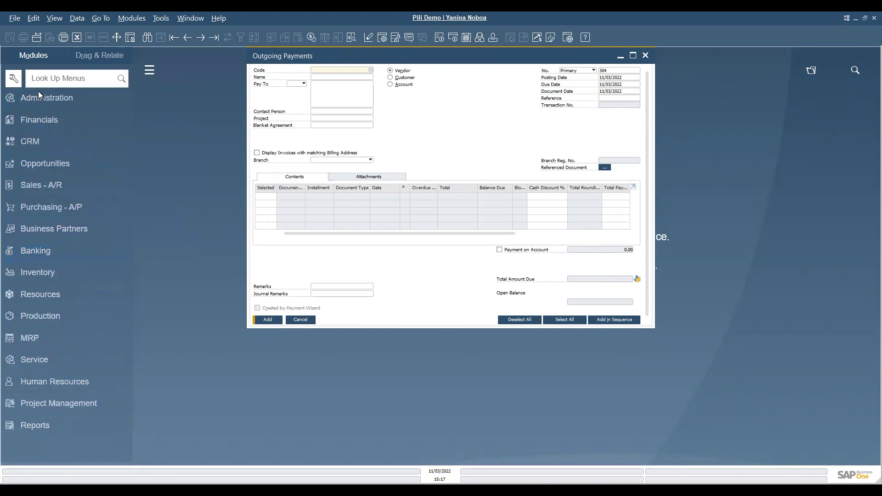
click(44, 85)
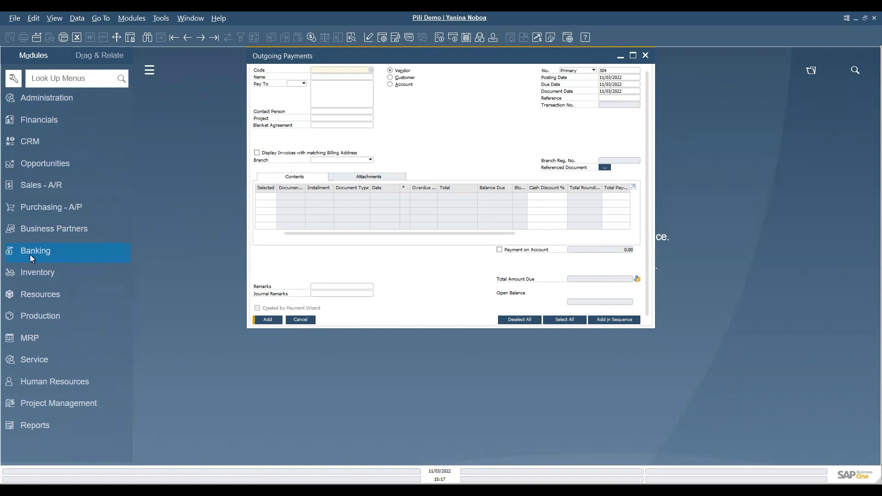
click(40, 421)
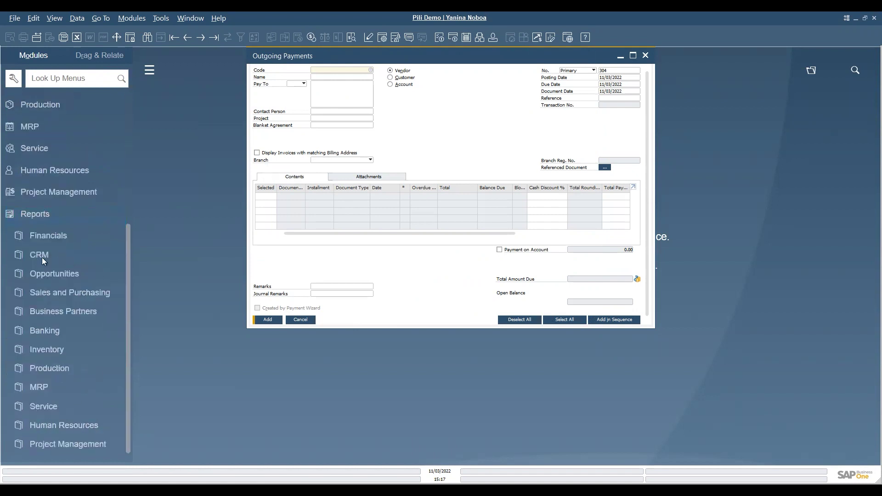
click(43, 333)
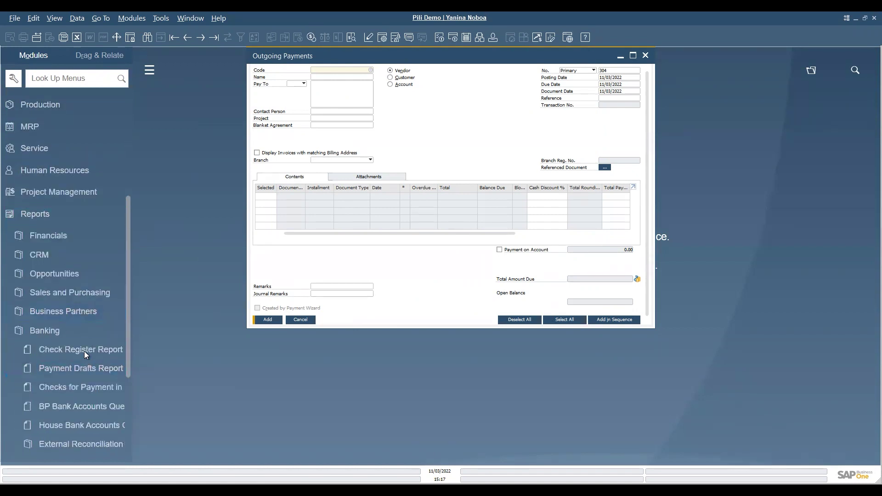
click(82, 352)
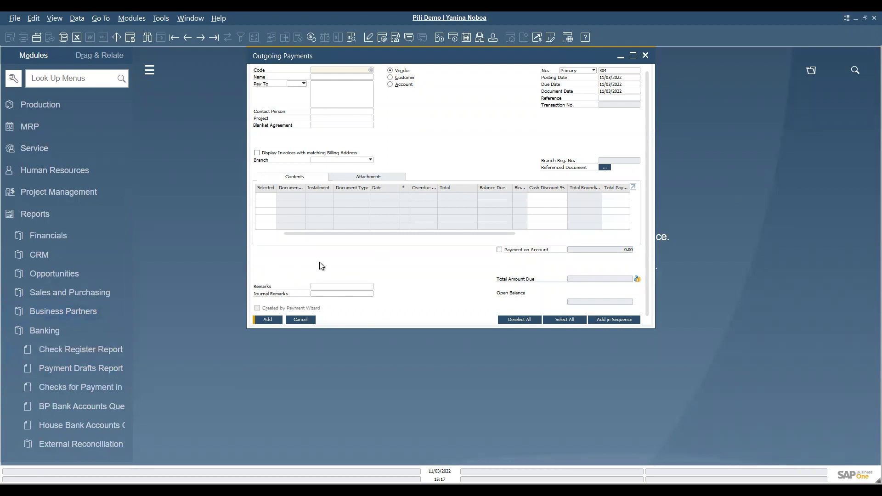
click(101, 350)
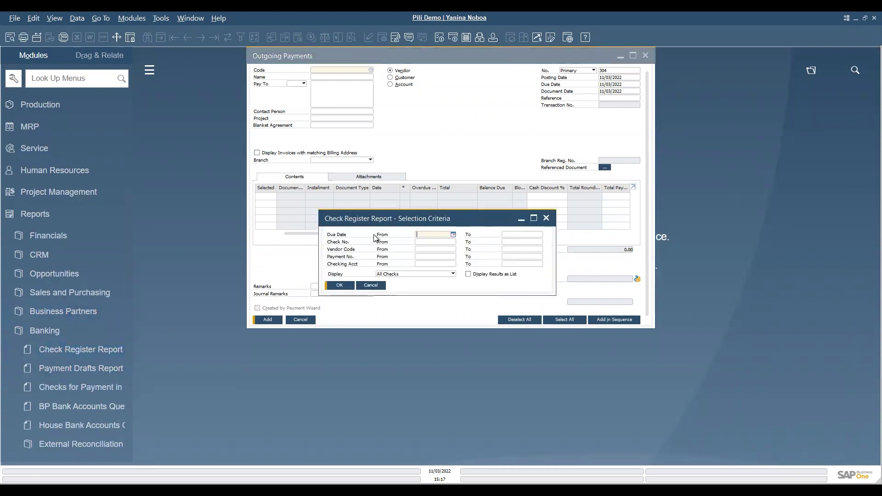
click(339, 285)
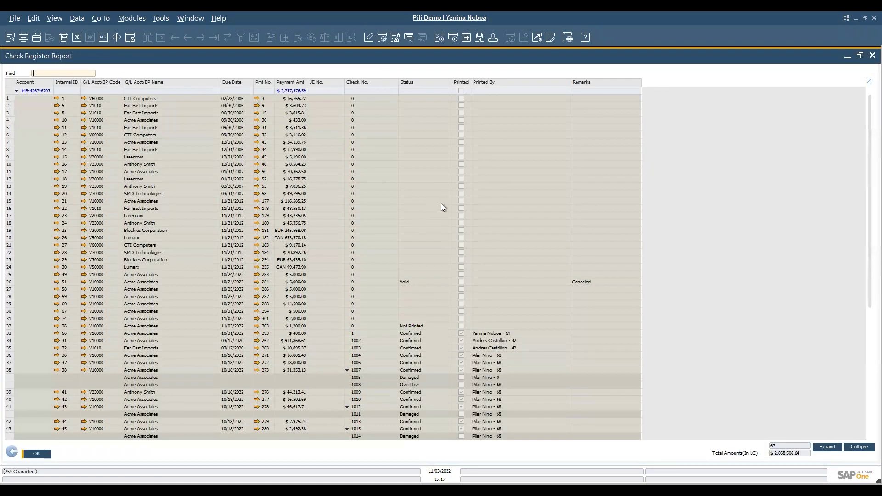
scroll(443, 205, down, 6)
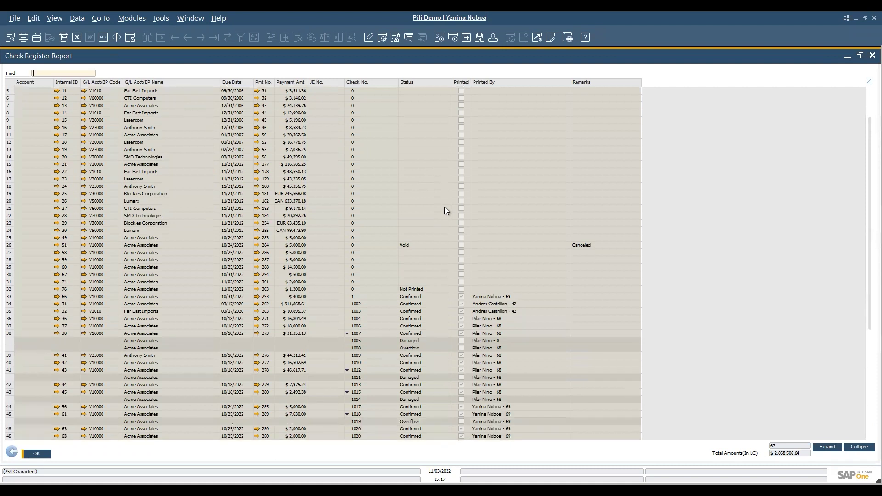
scroll(443, 209, down, 4)
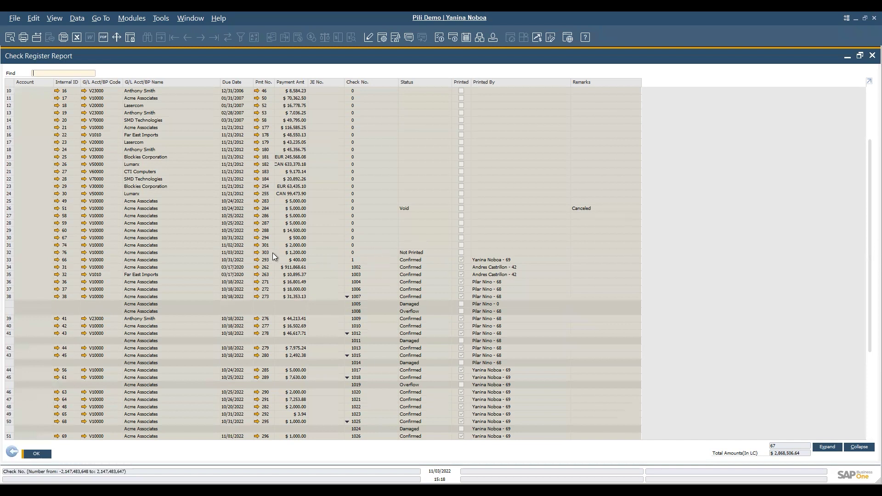
click(37, 454)
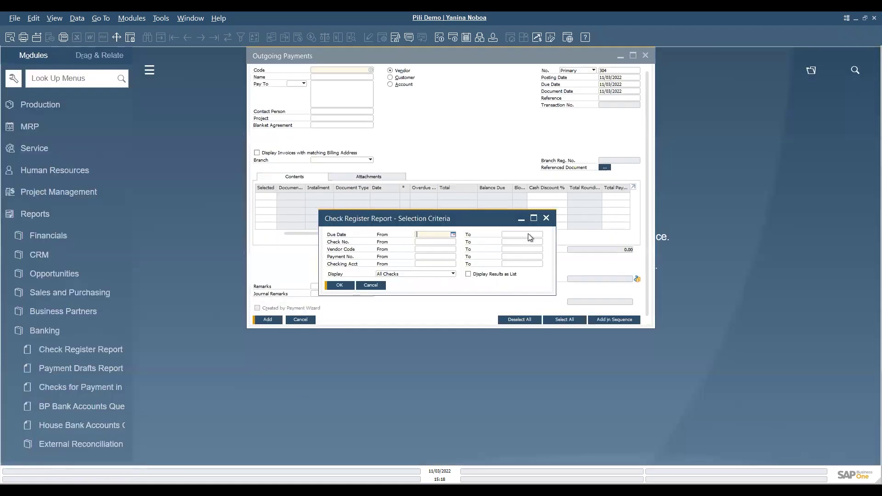
click(546, 218)
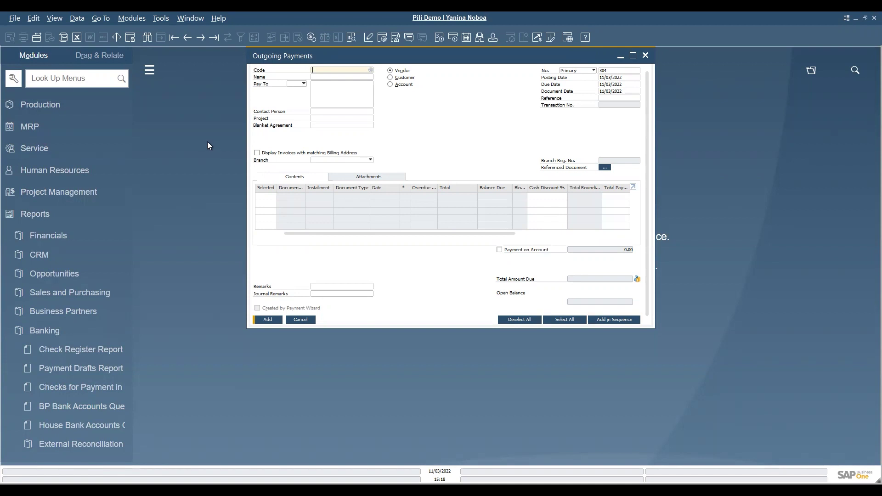
- Set the Check for Payment print preferences to print on Blank Paper, save the change, and close the preferences
click(86, 78)
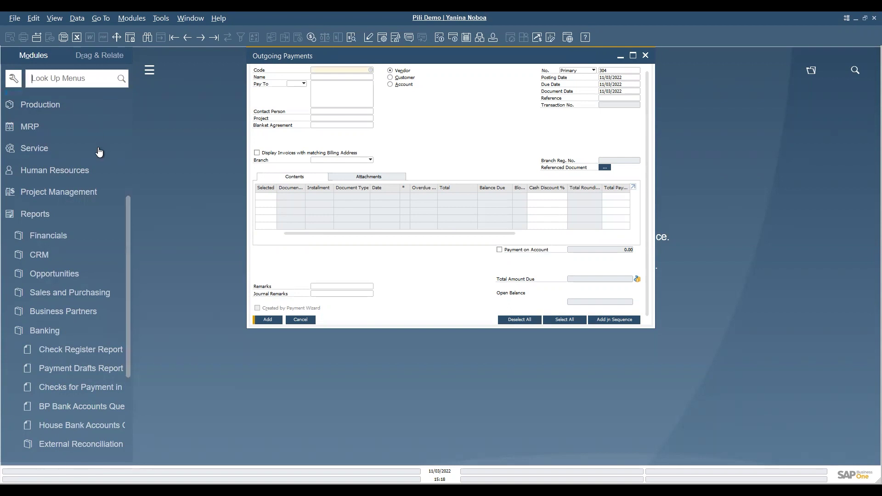
scroll(98, 152, up, 5)
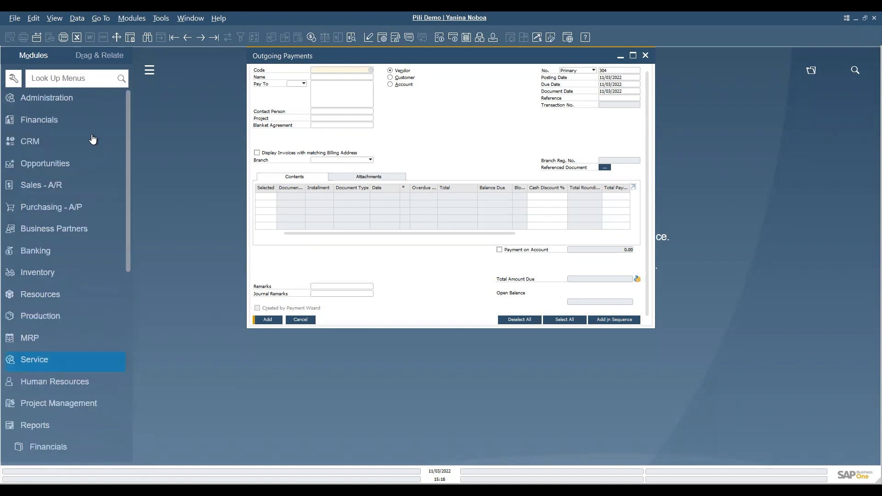
click(39, 97)
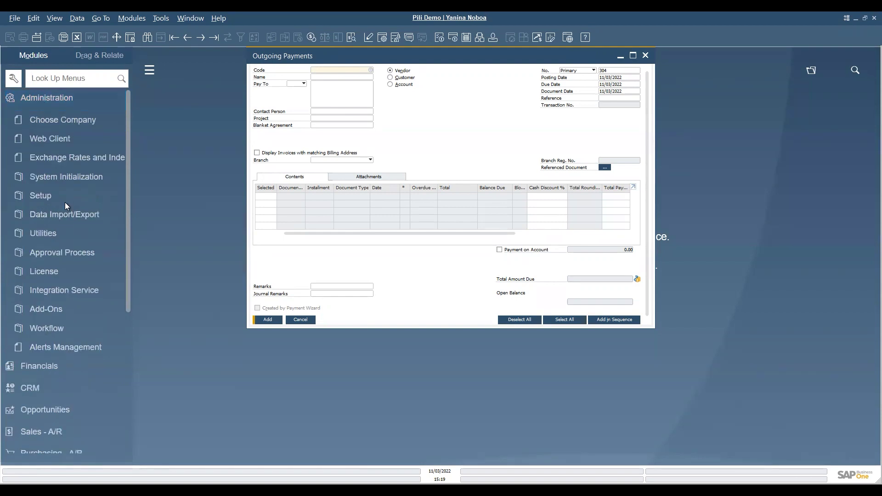
click(63, 181)
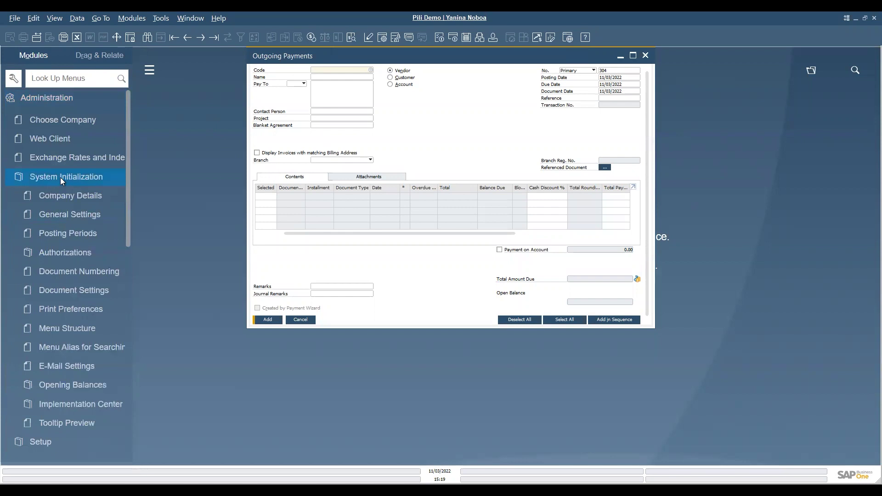
click(64, 311)
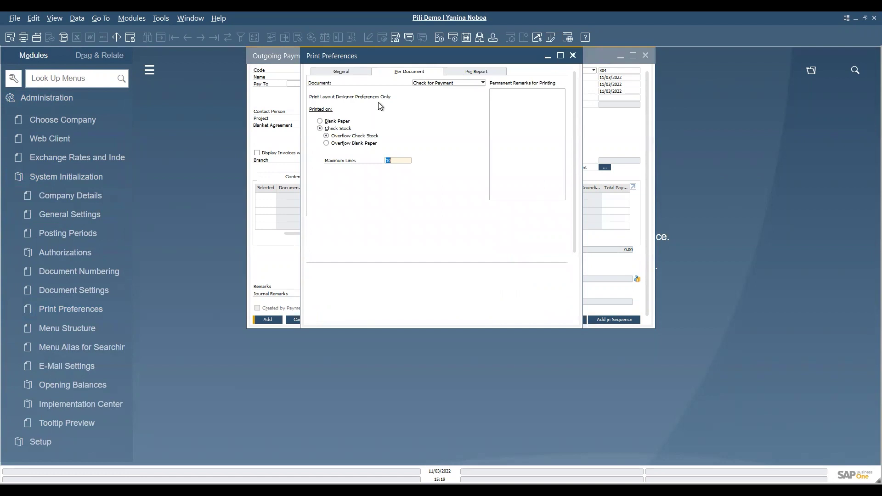
click(326, 135)
click(319, 121)
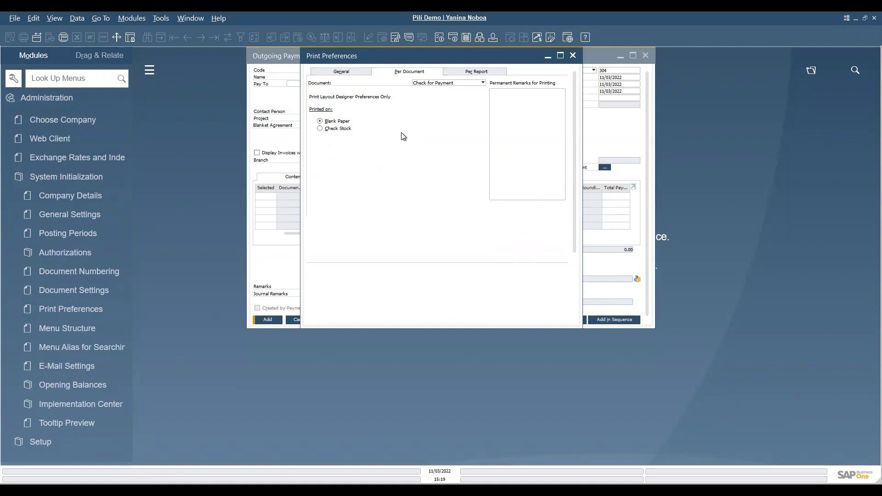
click(572, 55)
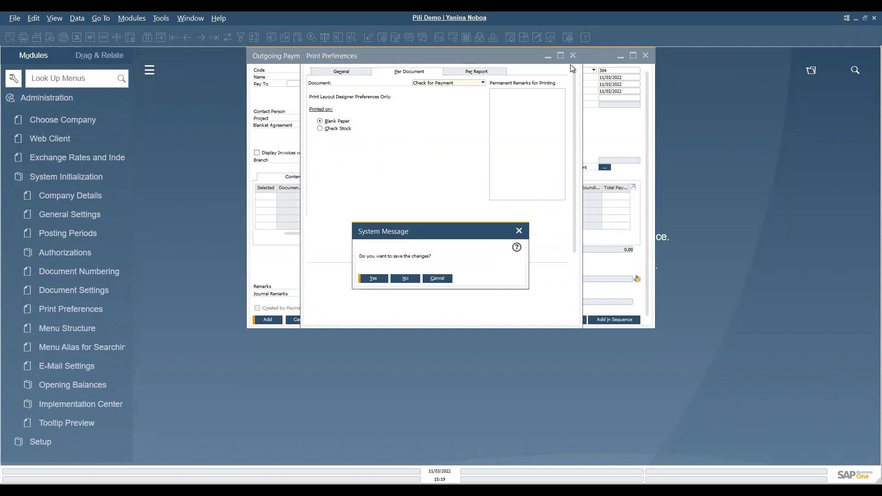
click(373, 279)
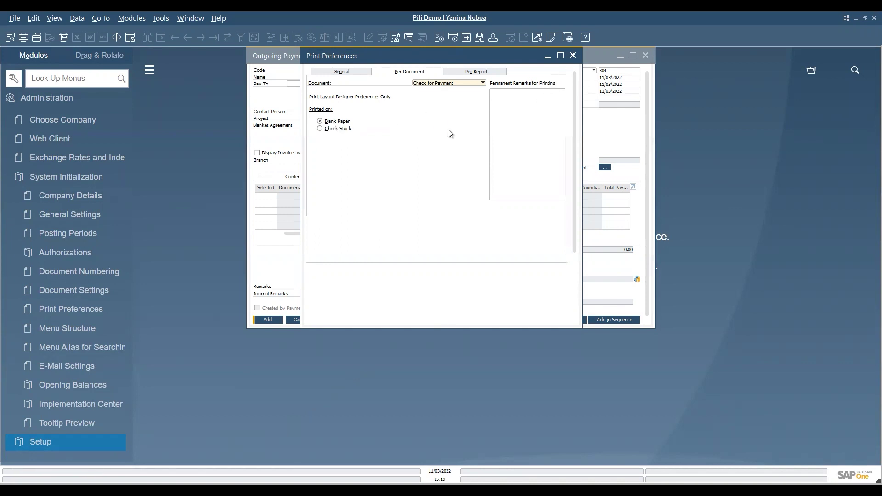
click(572, 55)
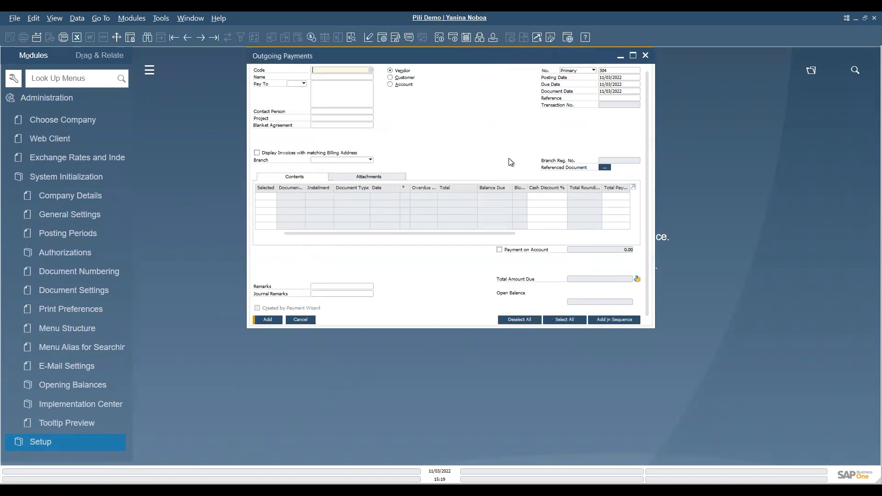
- Open the House Bank Accounts setup and set the paper type of the BNY account to Blank Paper
click(84, 77)
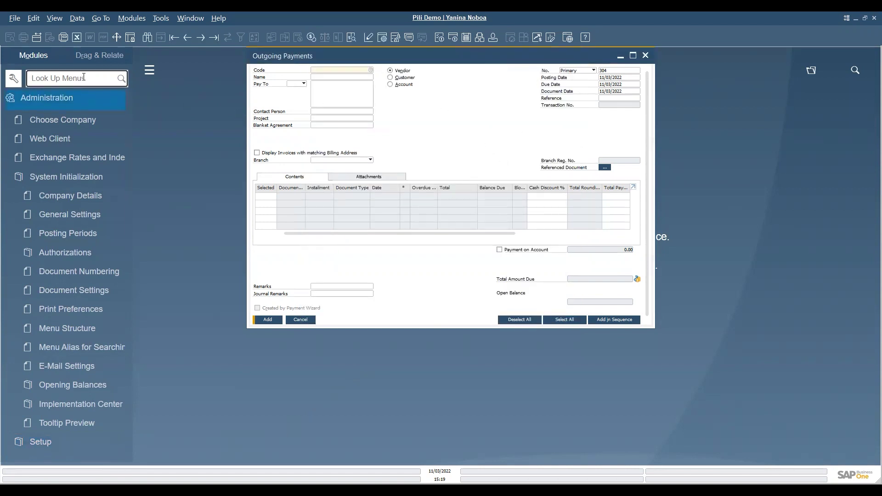
text(house)
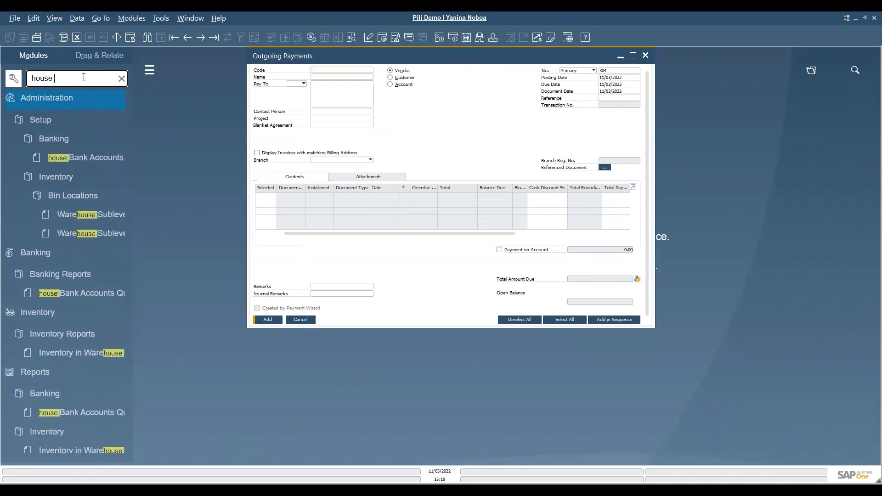
text( bank)
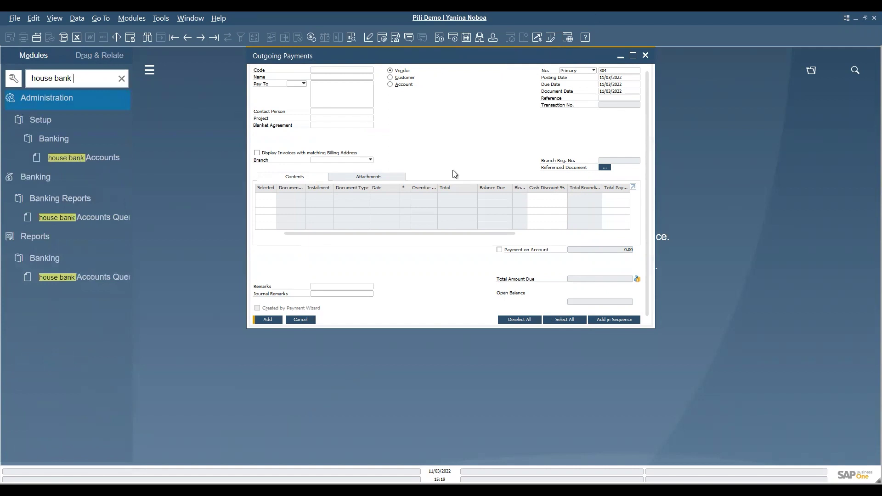
click(67, 158)
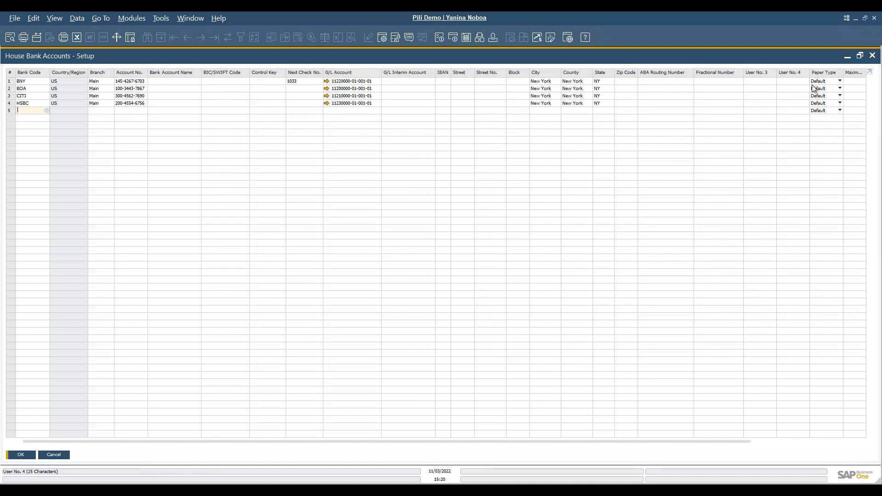
click(838, 82)
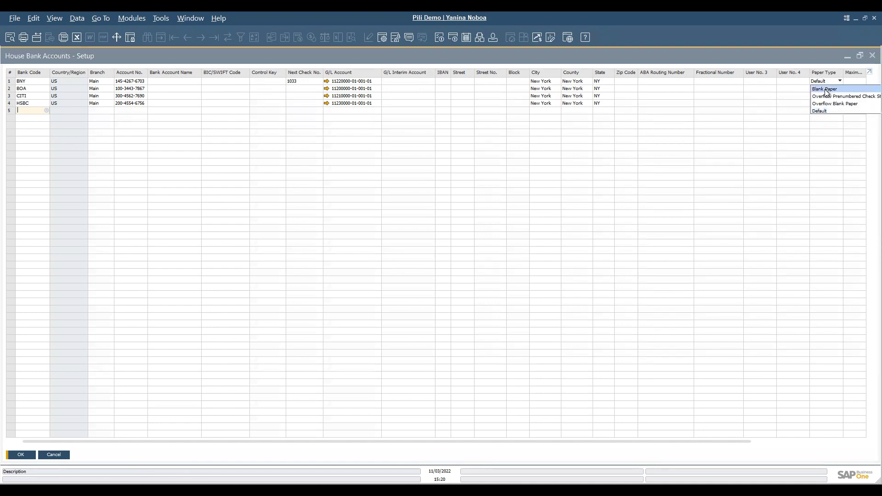
click(825, 90)
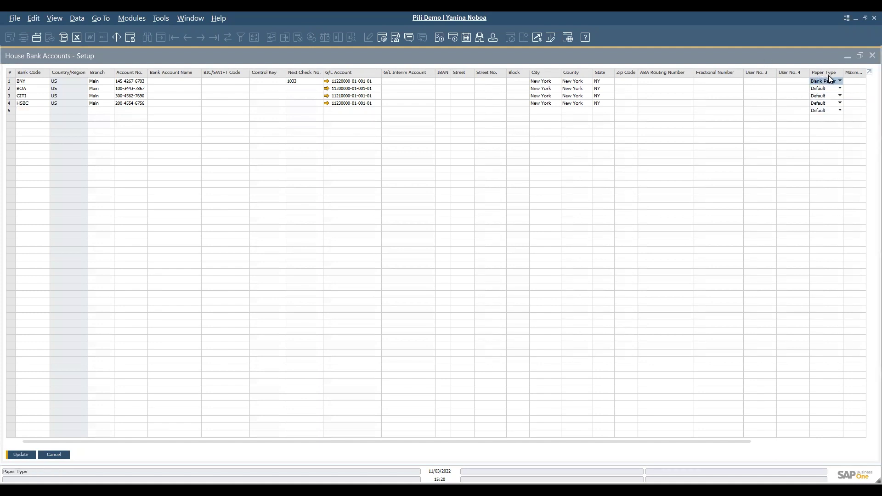
- Set the BNY account's next check number to 1032, then update and close the House Bank Accounts setup
click(303, 80)
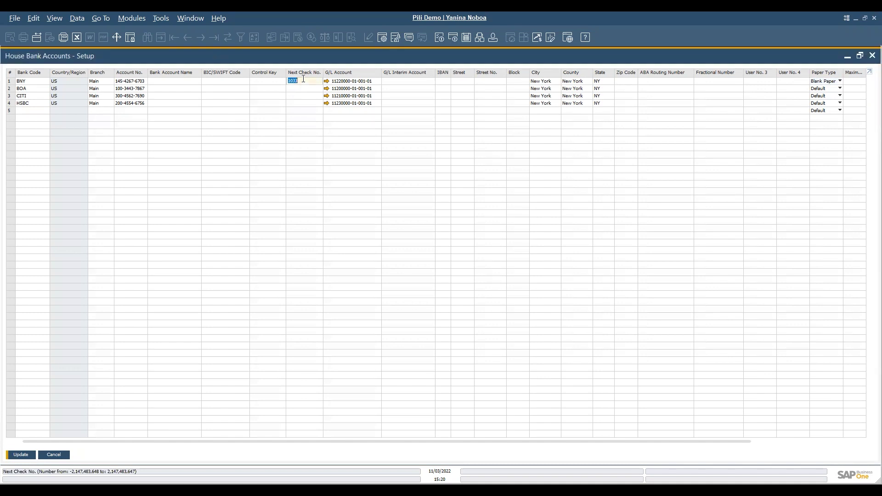
text(103)
key(Tab)
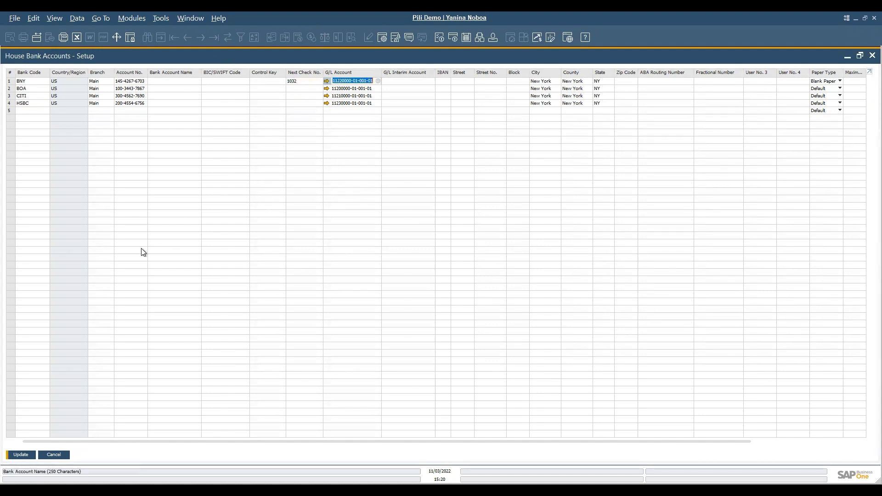
click(21, 455)
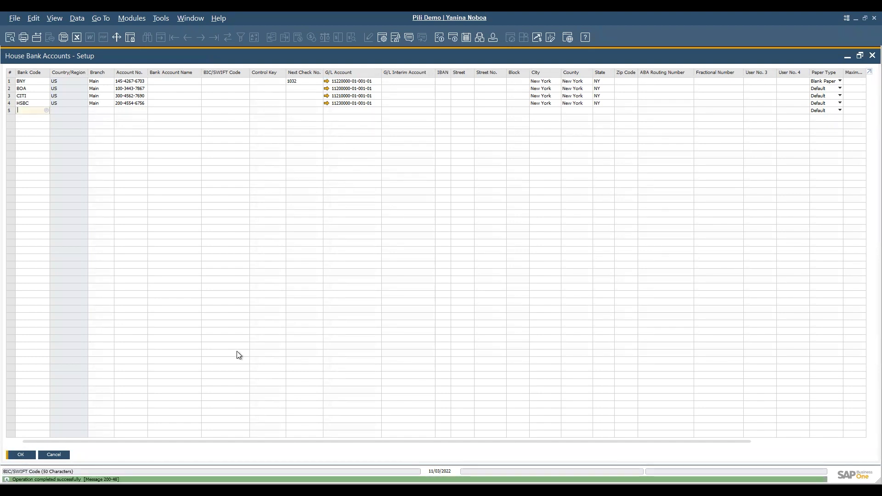
click(17, 456)
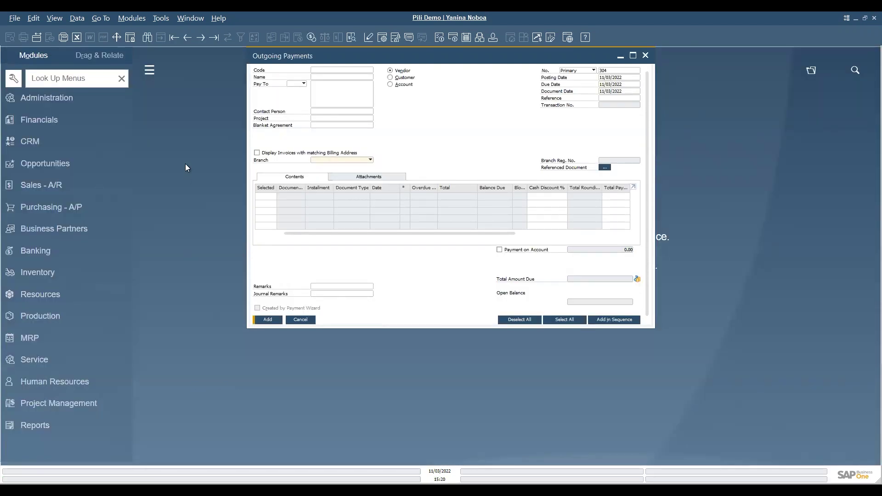
- Open the Acme Associates check for payment, internal ID 76, print it with Microsoft Print to PDF, and close the check
click(50, 80)
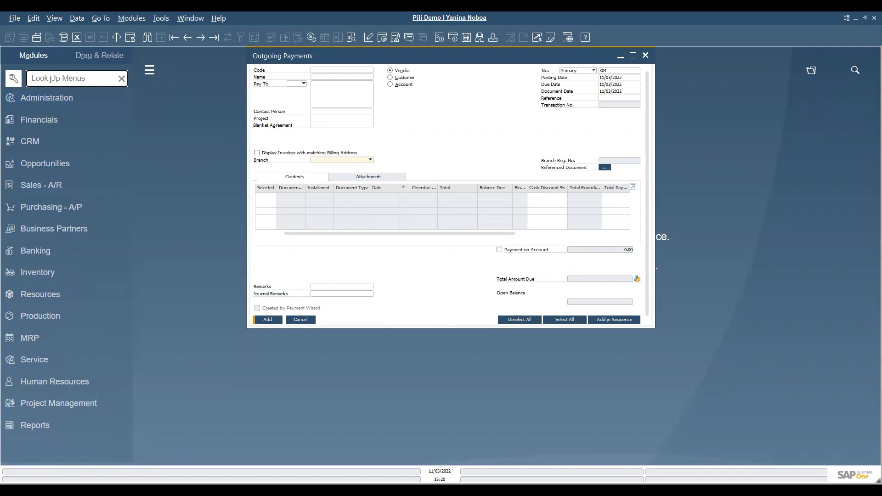
text(checks)
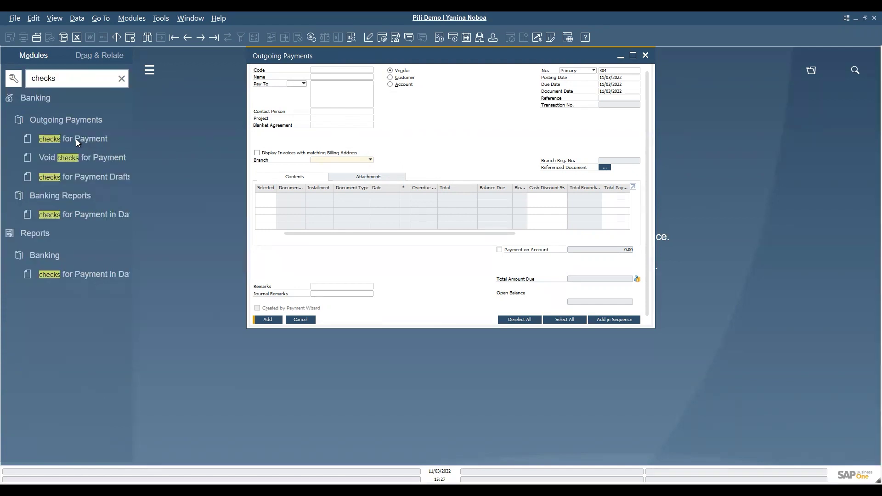
click(76, 138)
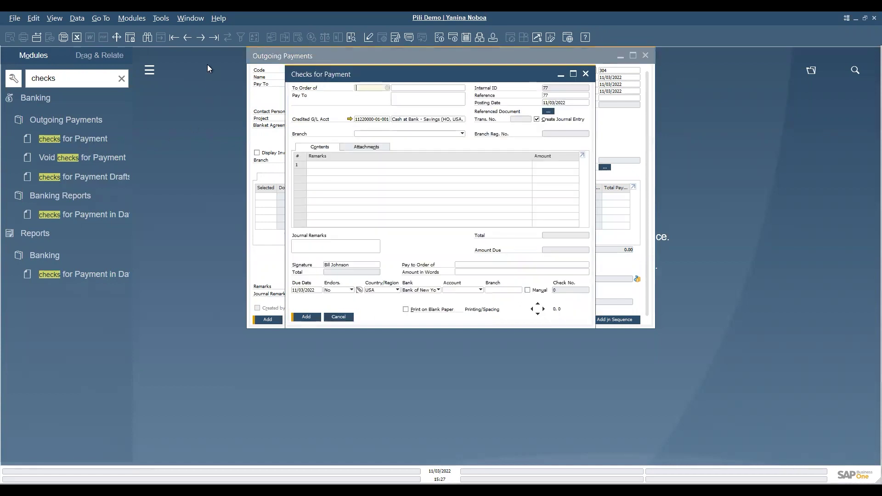
click(189, 38)
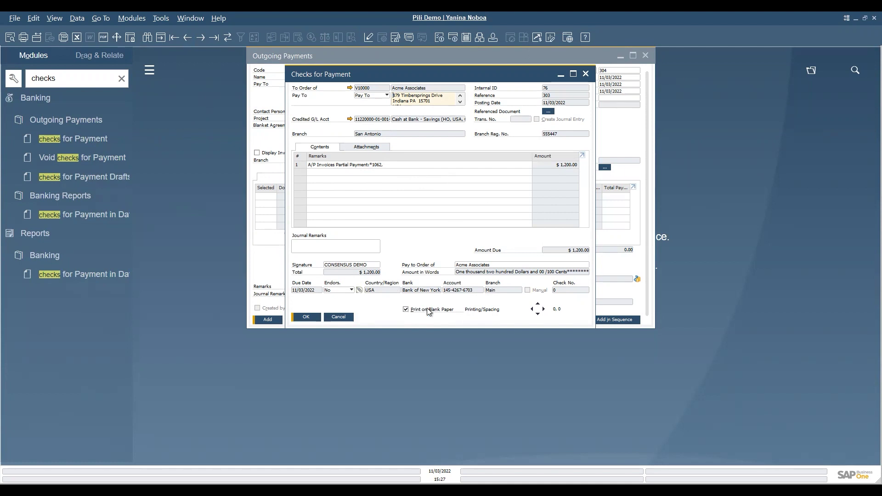
click(24, 39)
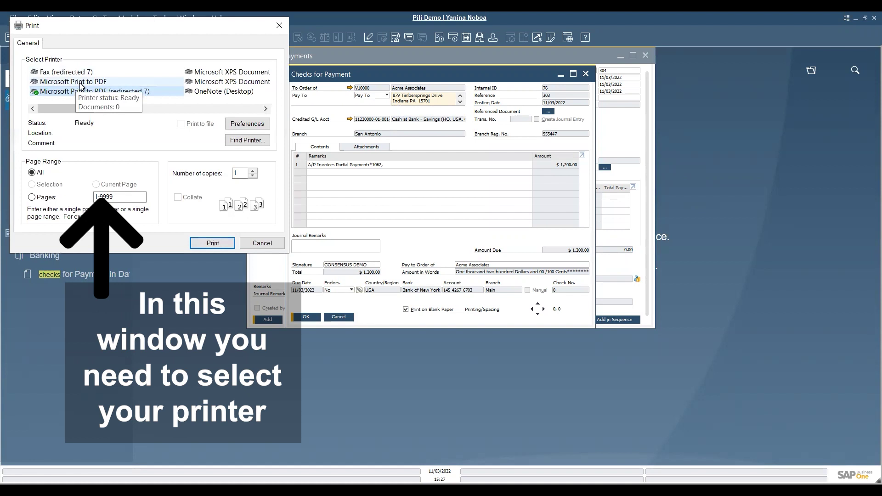
click(80, 81)
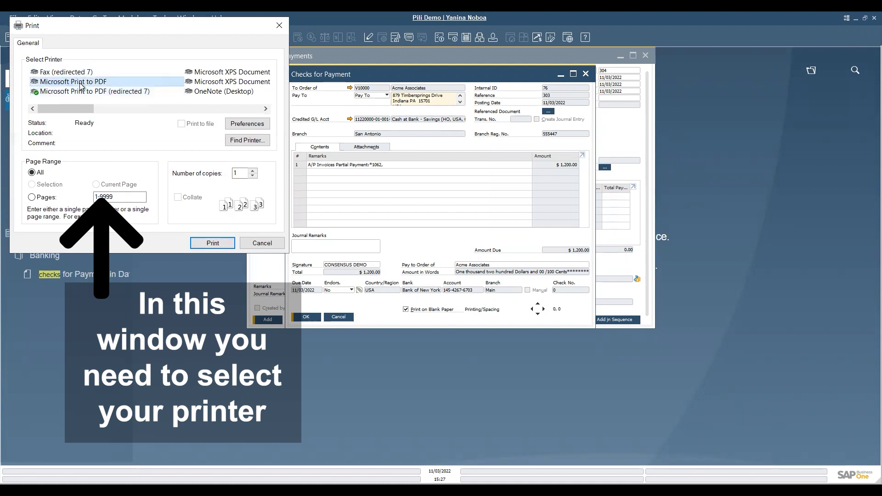
click(205, 244)
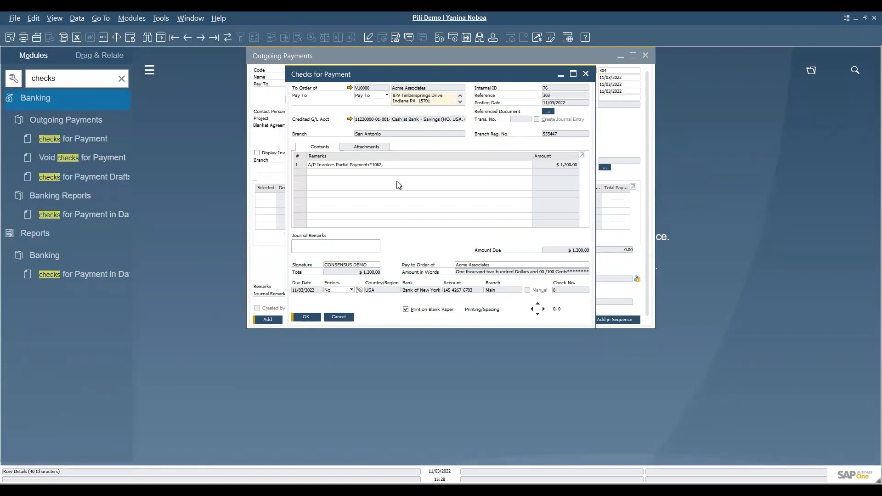
click(306, 317)
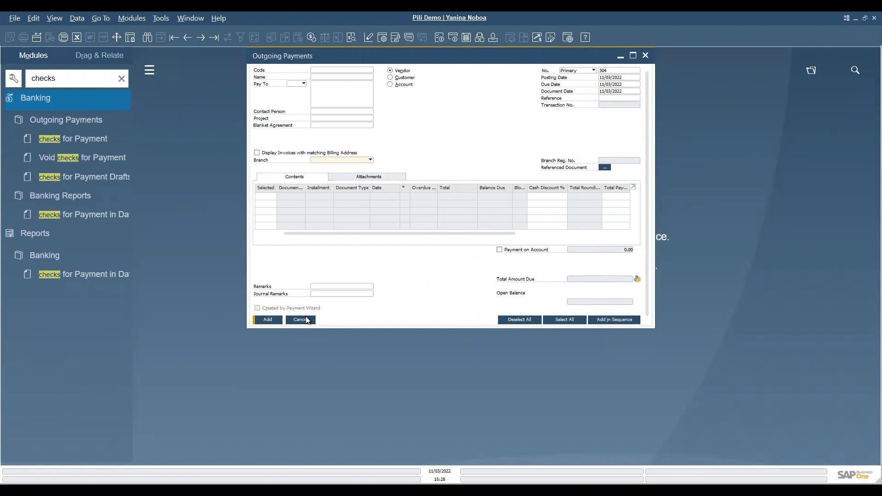
- Run the Check Register Report for all checks and examine the check number and status of the latest Acme Associates check
double_click(57, 77)
text(c)
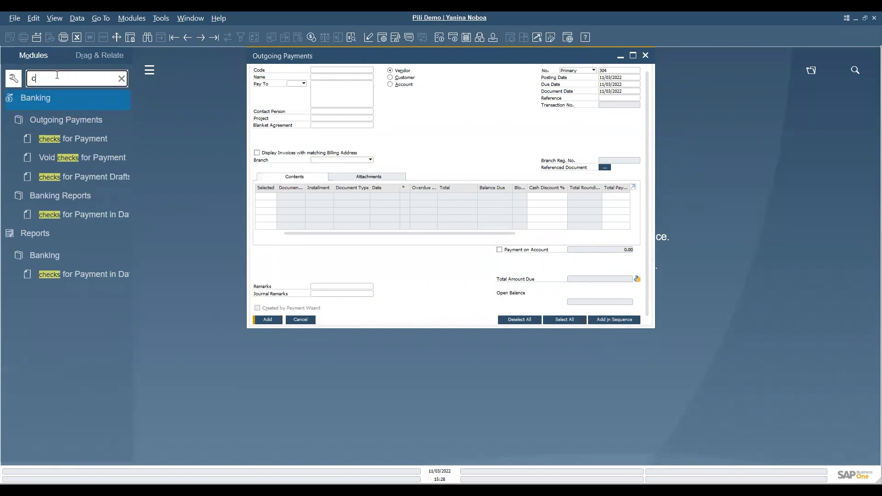
text(heck regi)
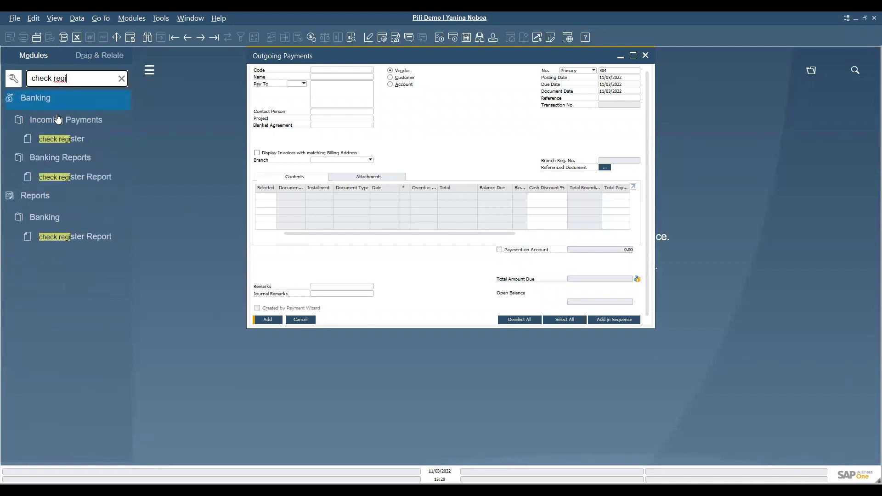
click(68, 177)
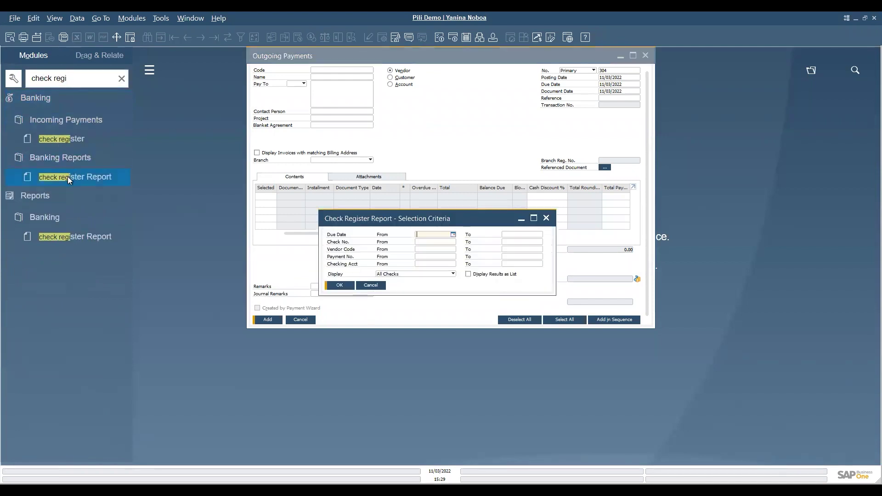
click(340, 285)
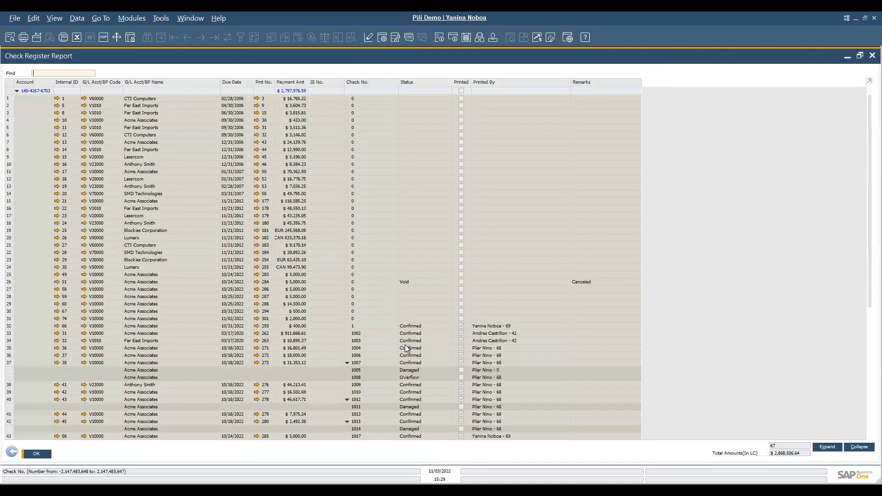
scroll(426, 346, down, 3)
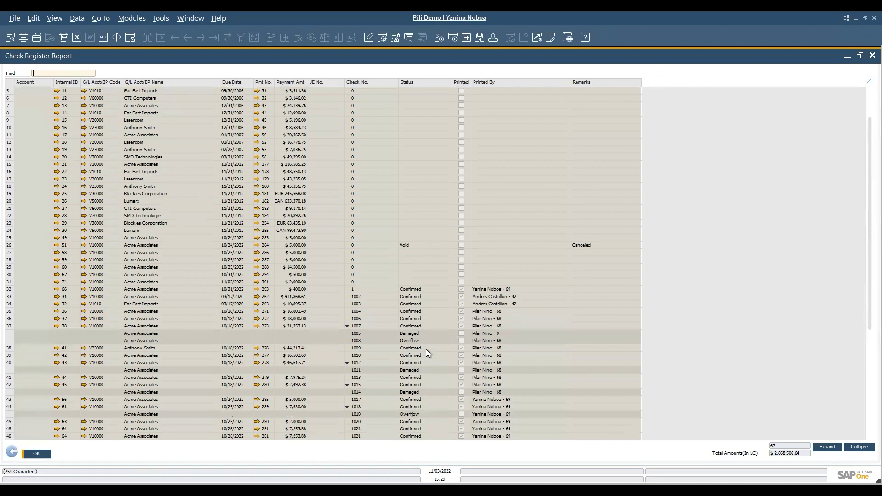
scroll(425, 351, down, 4)
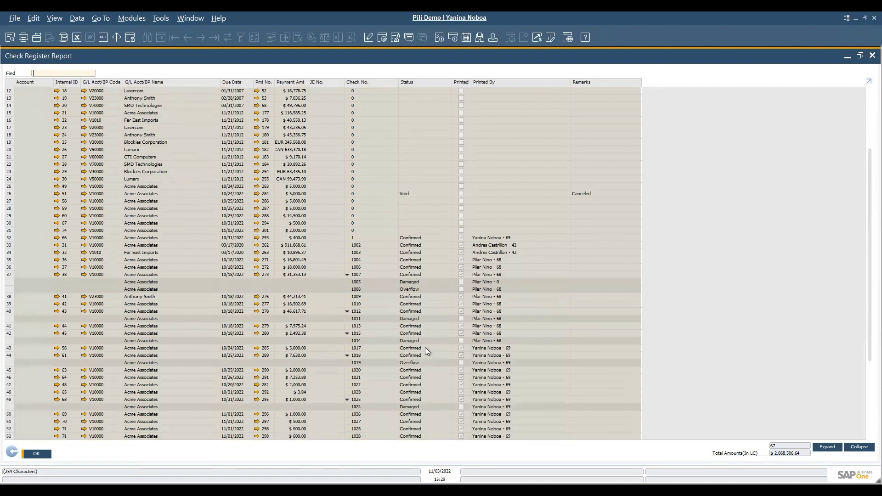
scroll(425, 349, down, 2)
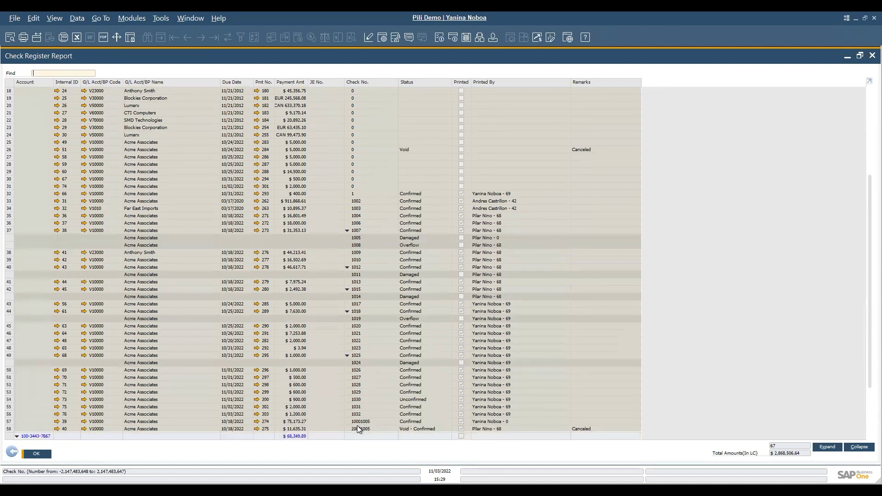
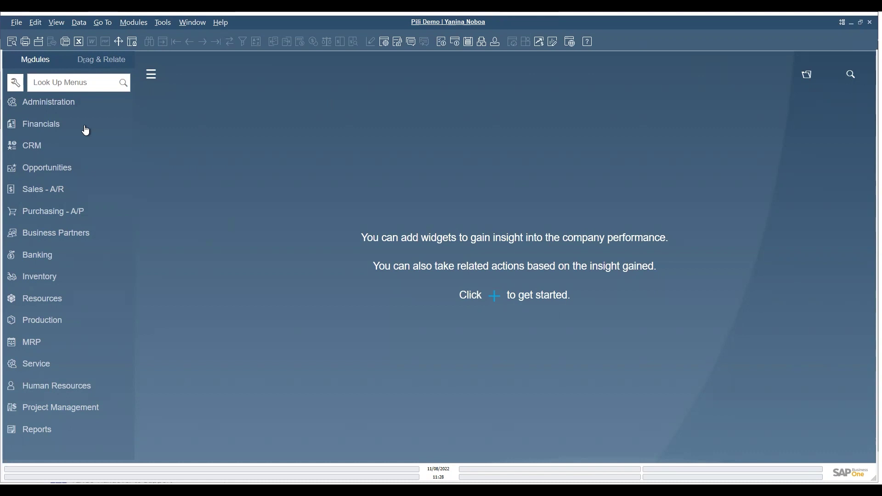
- Open the House Bank Accounts setup, examine the BNY account's next check number, paper type, template name and lock checks printing setting, and close it
click(59, 101)
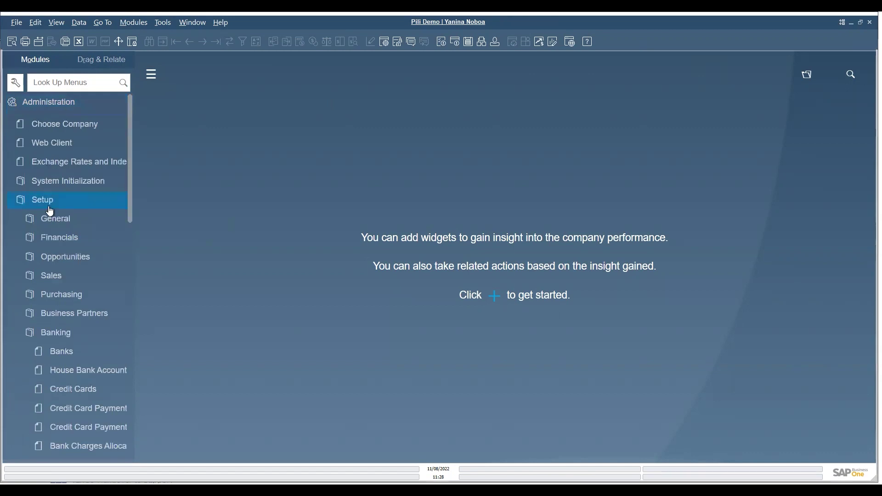
click(87, 381)
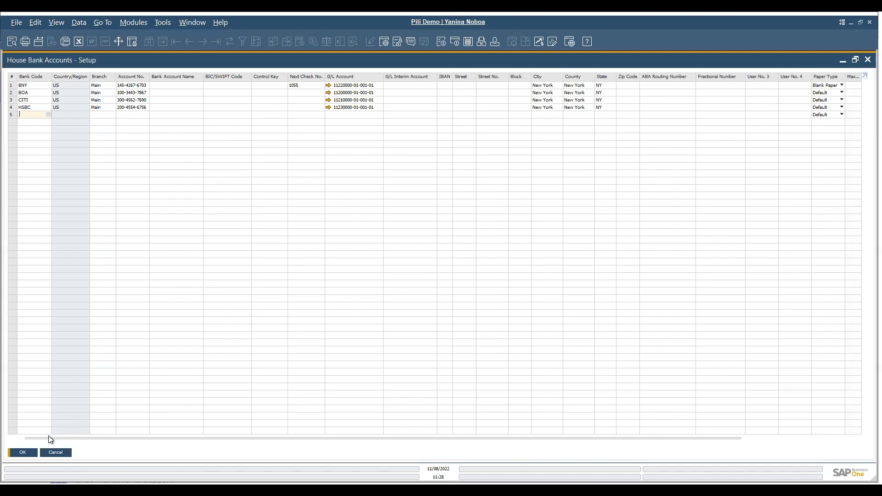
drag(48, 435, 749, 409)
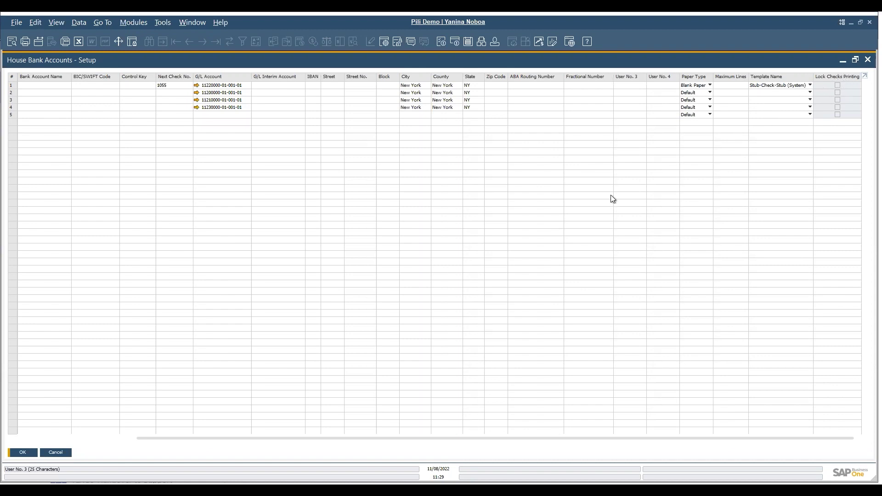
click(32, 452)
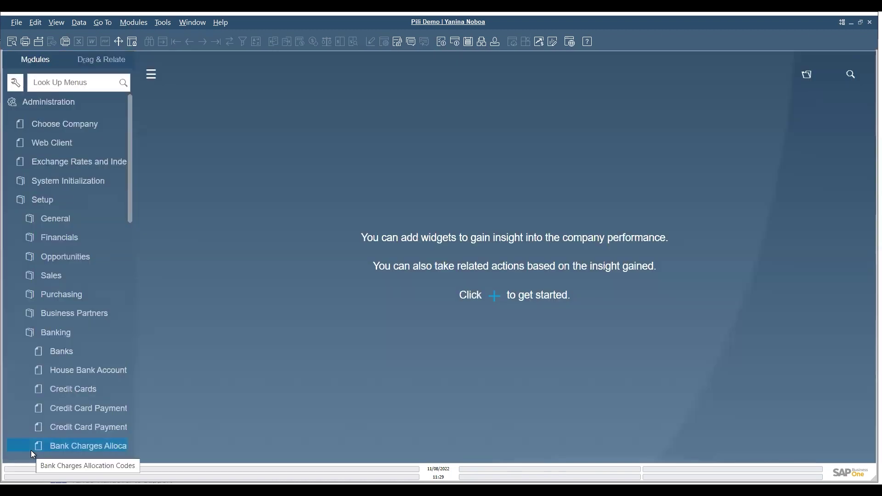
click(87, 112)
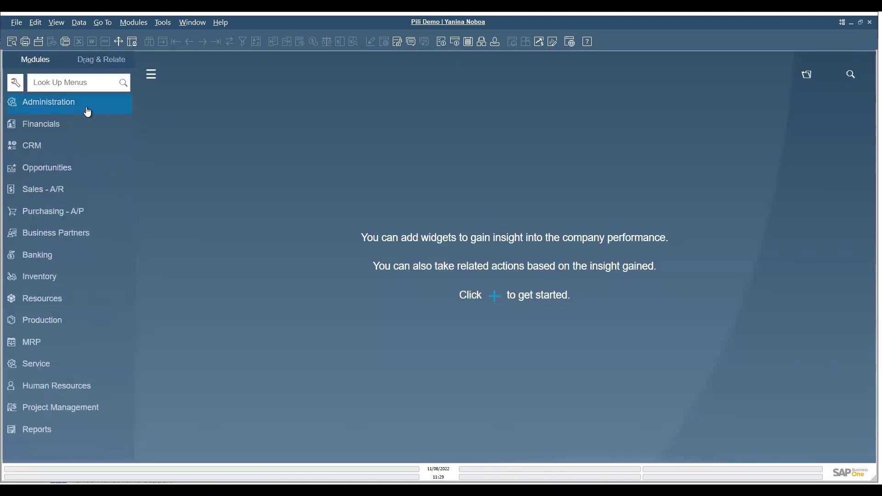
click(87, 112)
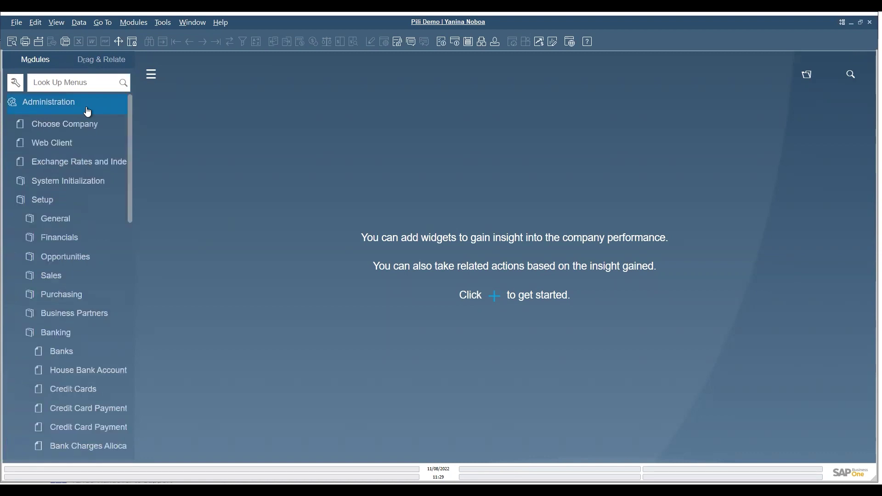
click(88, 111)
click(88, 111)
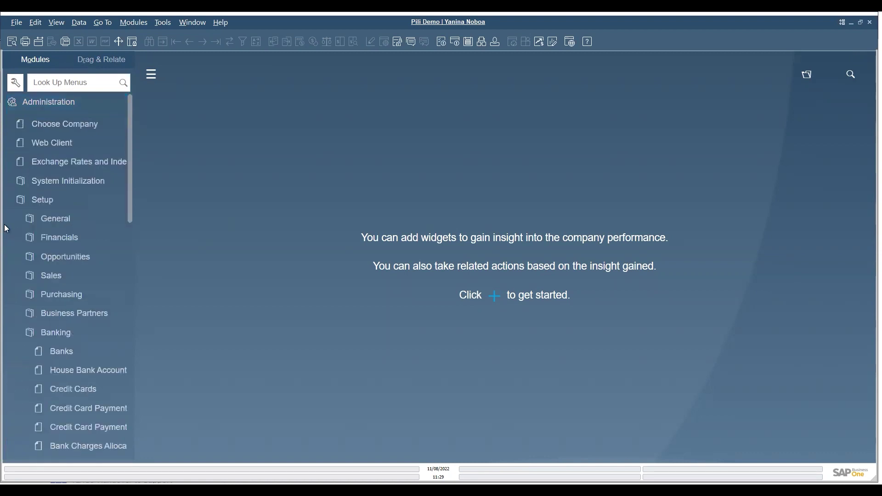
- Open Document Printing and list the Bank of New York checks for payment still to be printed, posted from 10/01/2022 to 11/01/2022
click(56, 112)
click(26, 256)
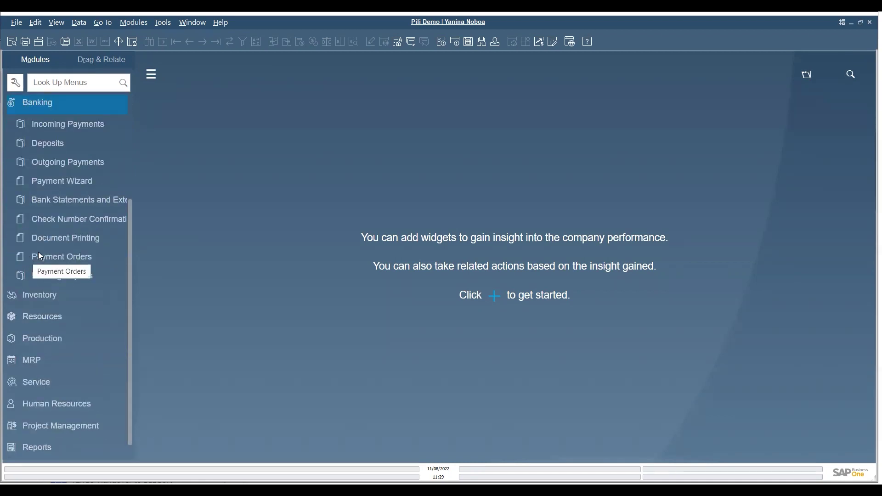
click(66, 239)
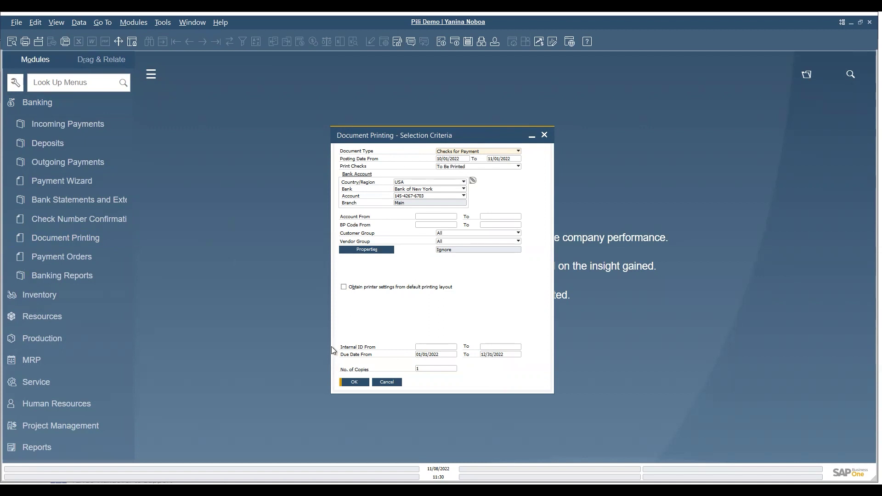
click(350, 382)
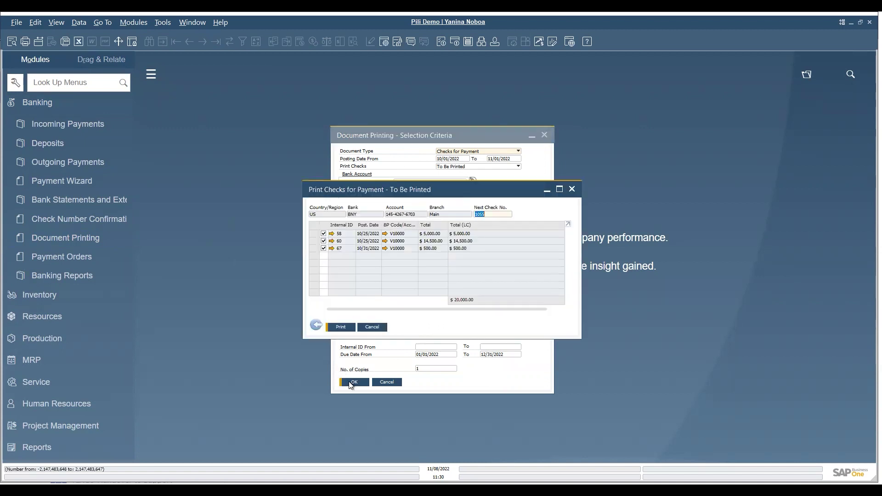